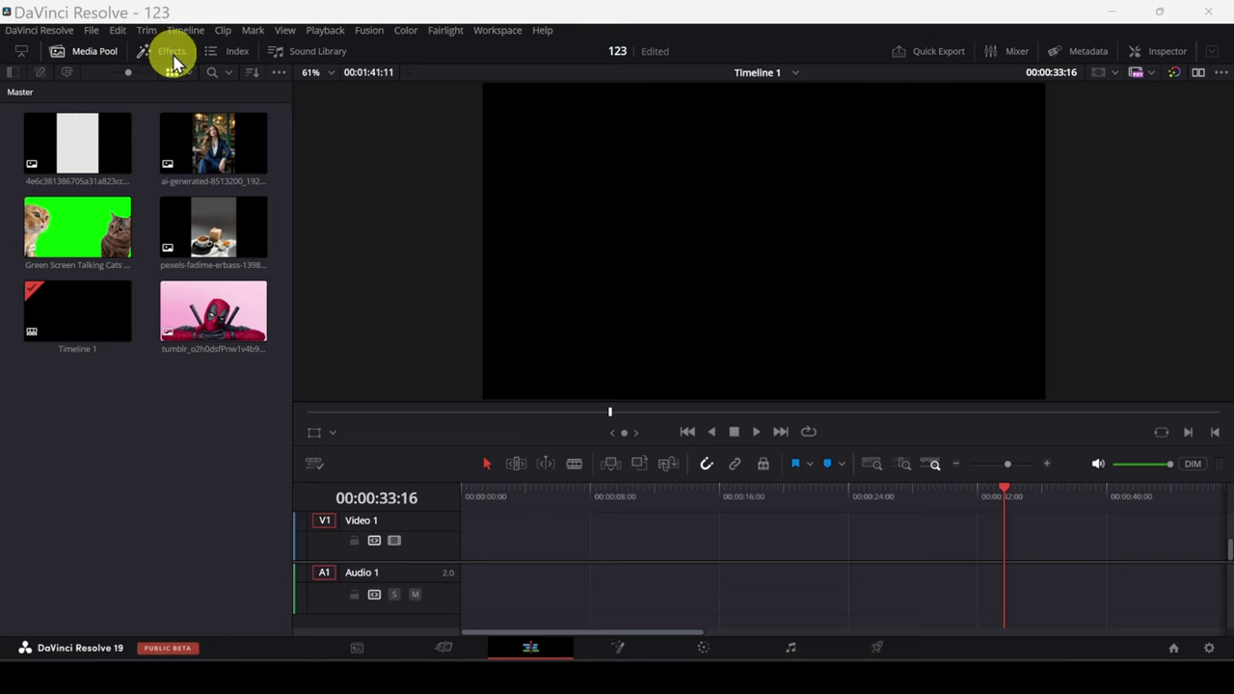
Add a Solid Color generator at the start of the Video 1 track and extend it to about 42 seconds.
{"action": "left_click", "coordinate": [166, 56]}
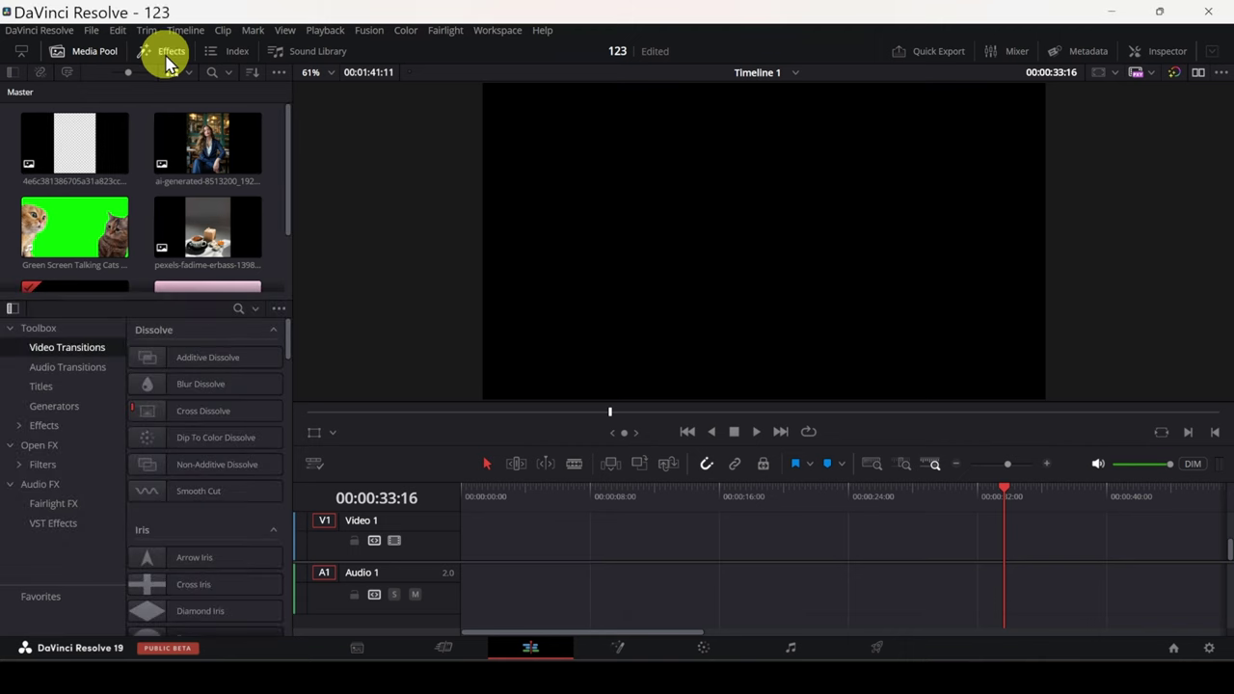
{"action": "left_click", "coordinate": [55, 407]}
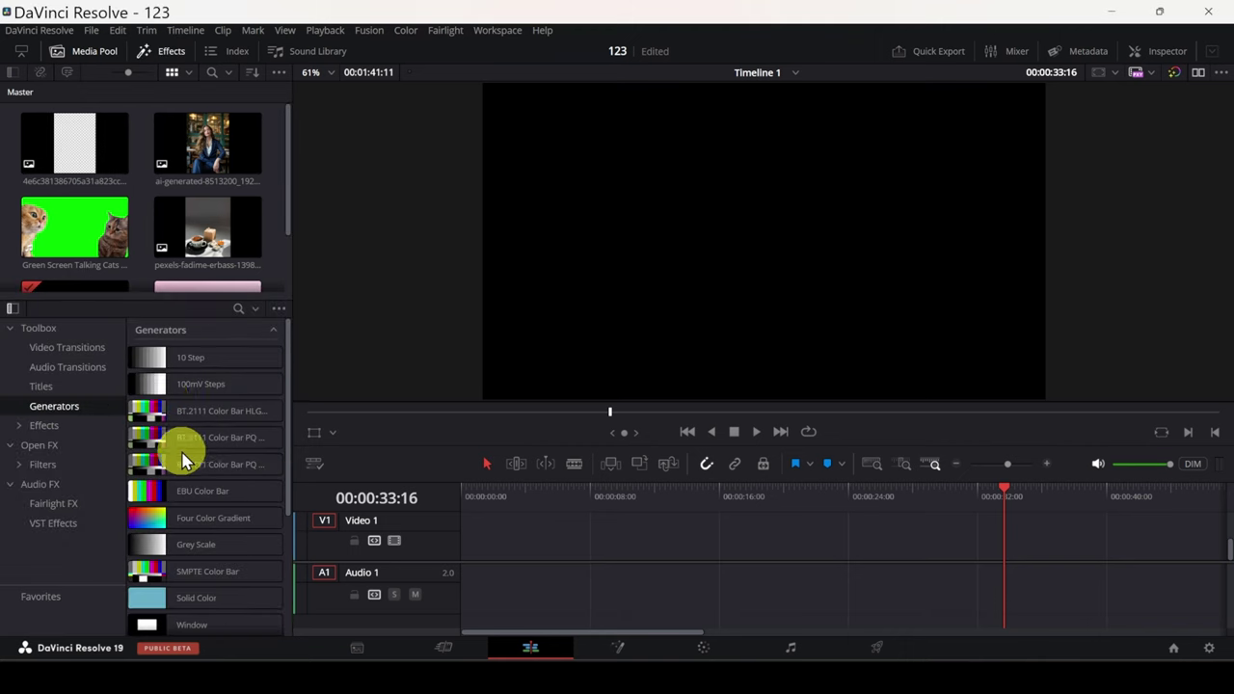
{"action": "scroll", "coordinate": [180, 455], "scroll_direction": "down", "scroll_amount": 2}
{"action": "left_click_drag", "start_coordinate": [228, 511], "coordinate": [462, 554]}
{"action": "left_click_drag", "start_coordinate": [542, 542], "coordinate": [1143, 542]}
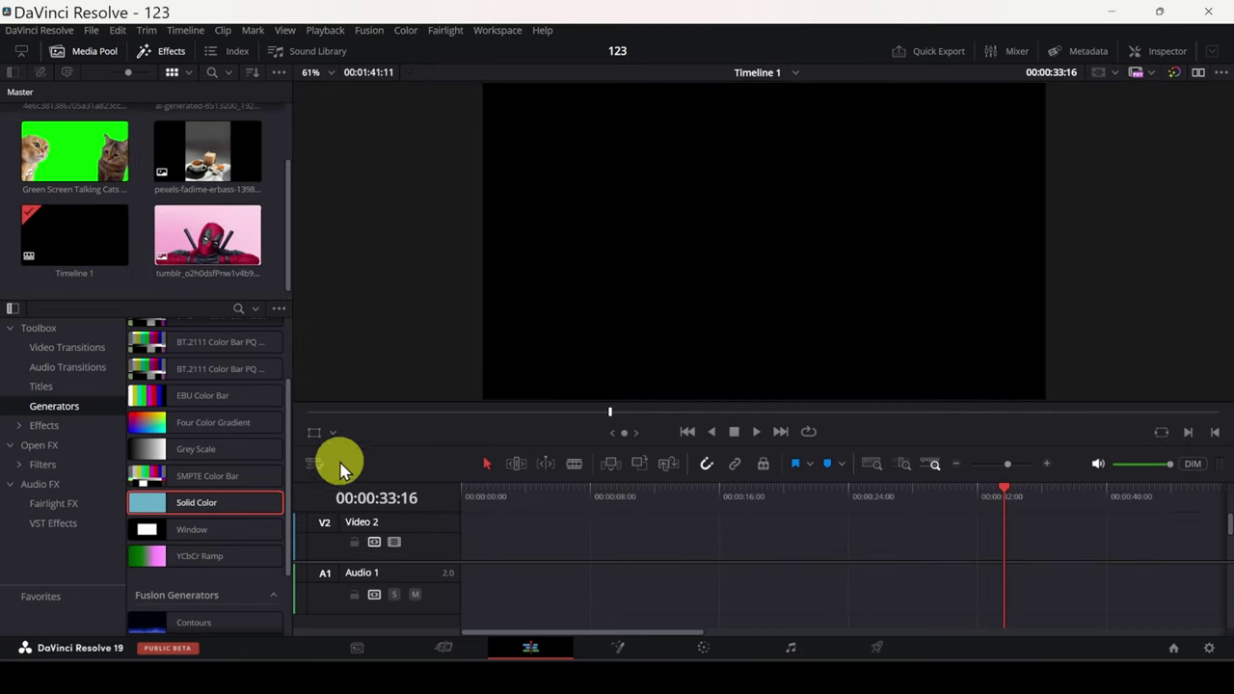
Place the pink-background Deadpool image at the start of the track above the Solid Color clip.
{"action": "left_click_drag", "start_coordinate": [218, 261], "coordinate": [473, 551]}
{"action": "left_click", "coordinate": [168, 56]}
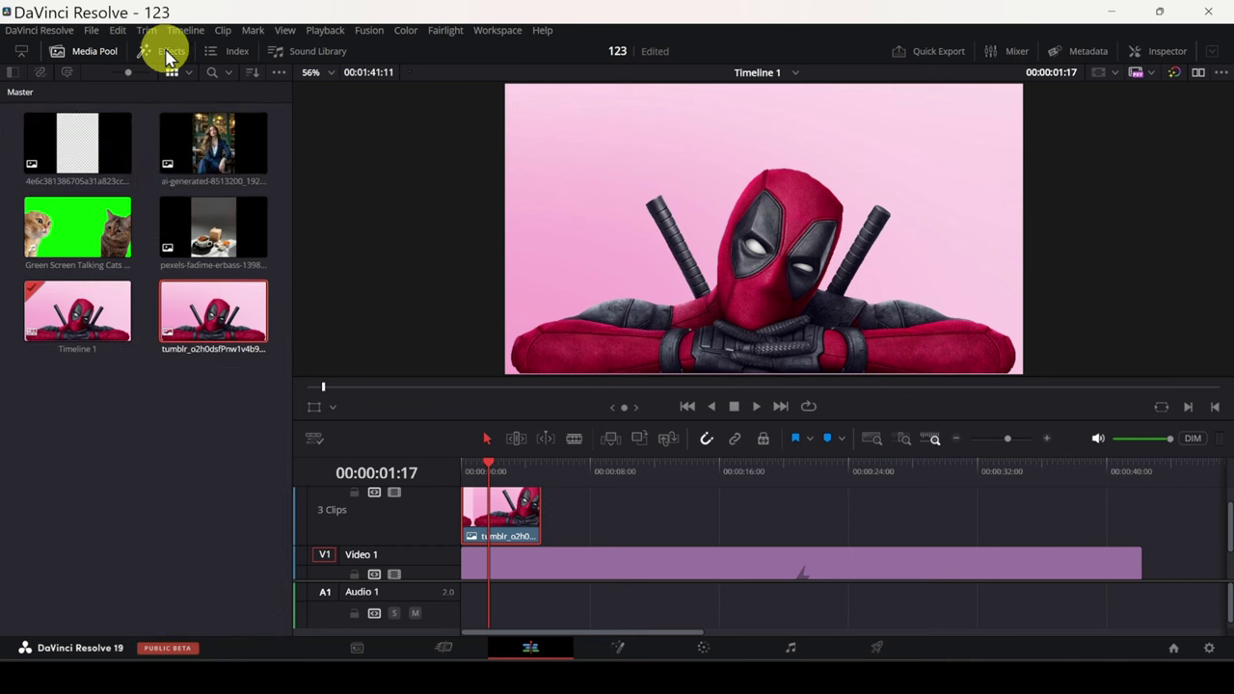
Search the Open FX effects for "3d" and apply the 3D Keyer to the Deadpool clip.
{"action": "left_click", "coordinate": [162, 51]}
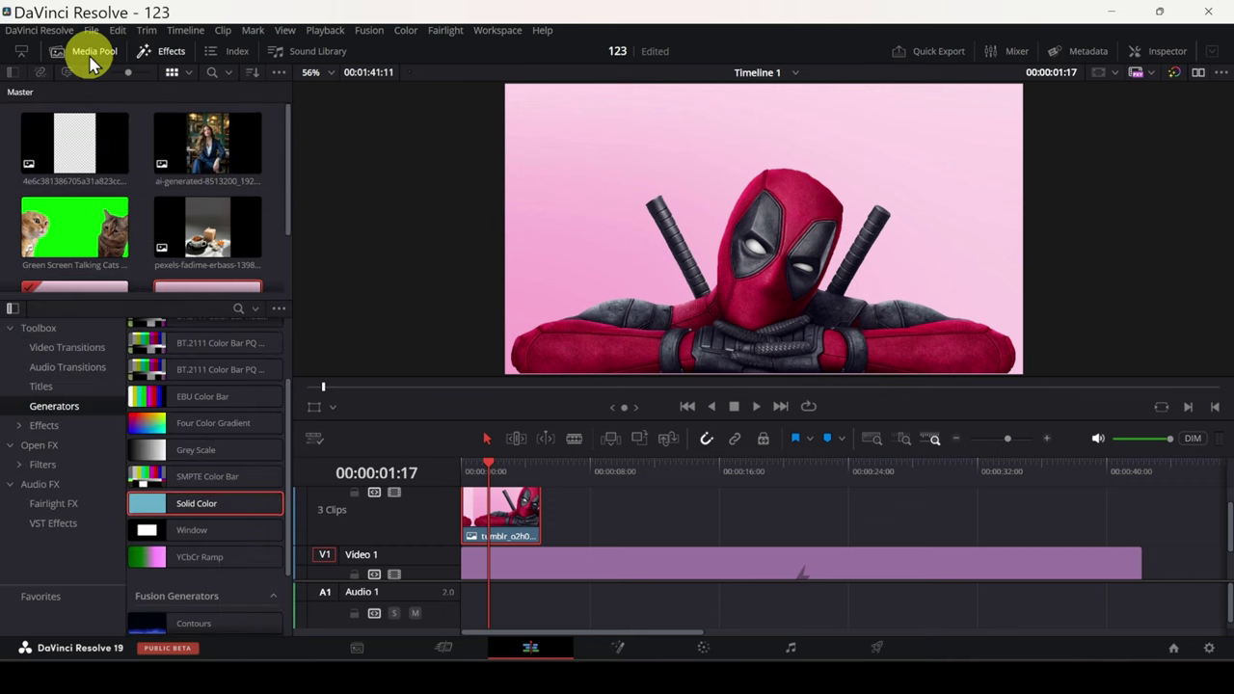
{"action": "left_click", "coordinate": [94, 53]}
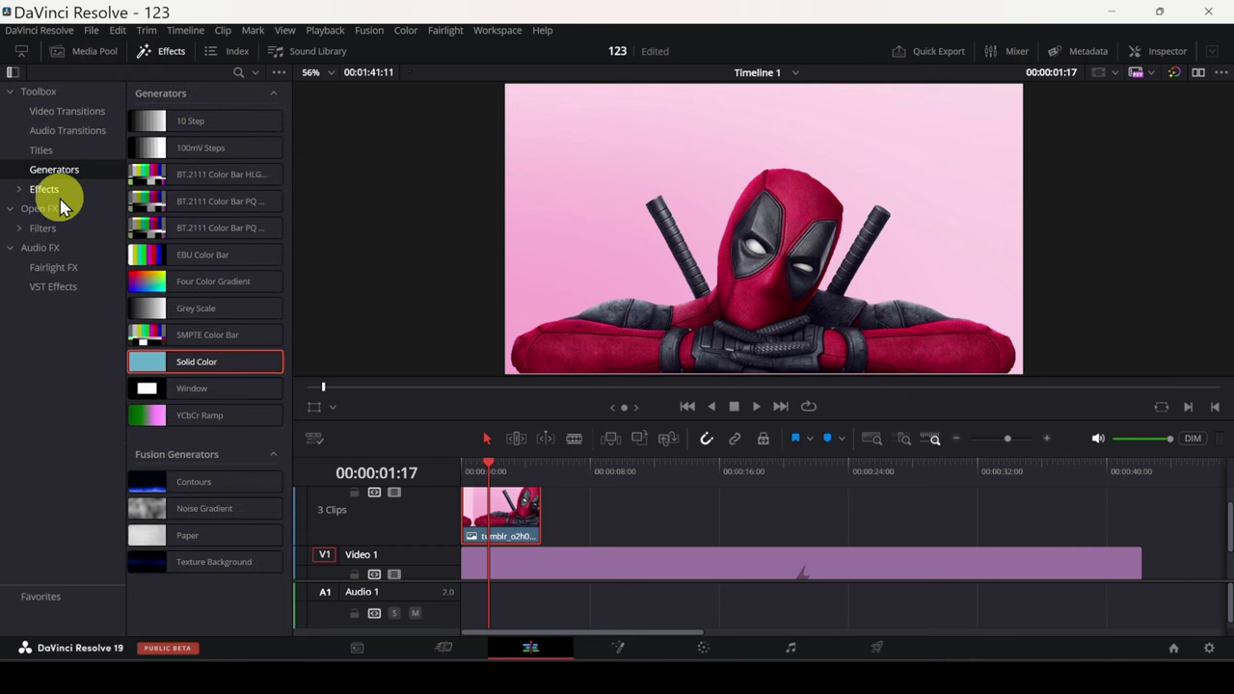
{"action": "left_click", "coordinate": [35, 208]}
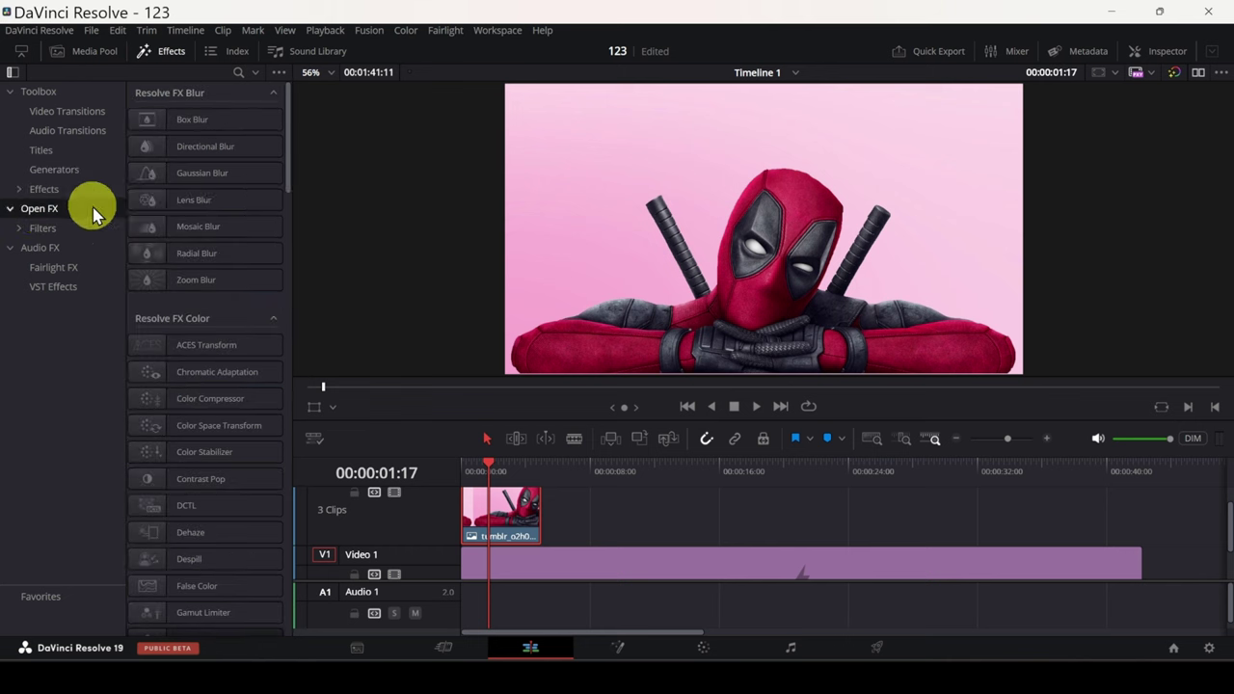
{"action": "scroll", "coordinate": [179, 179], "scroll_direction": "down", "scroll_amount": 10}
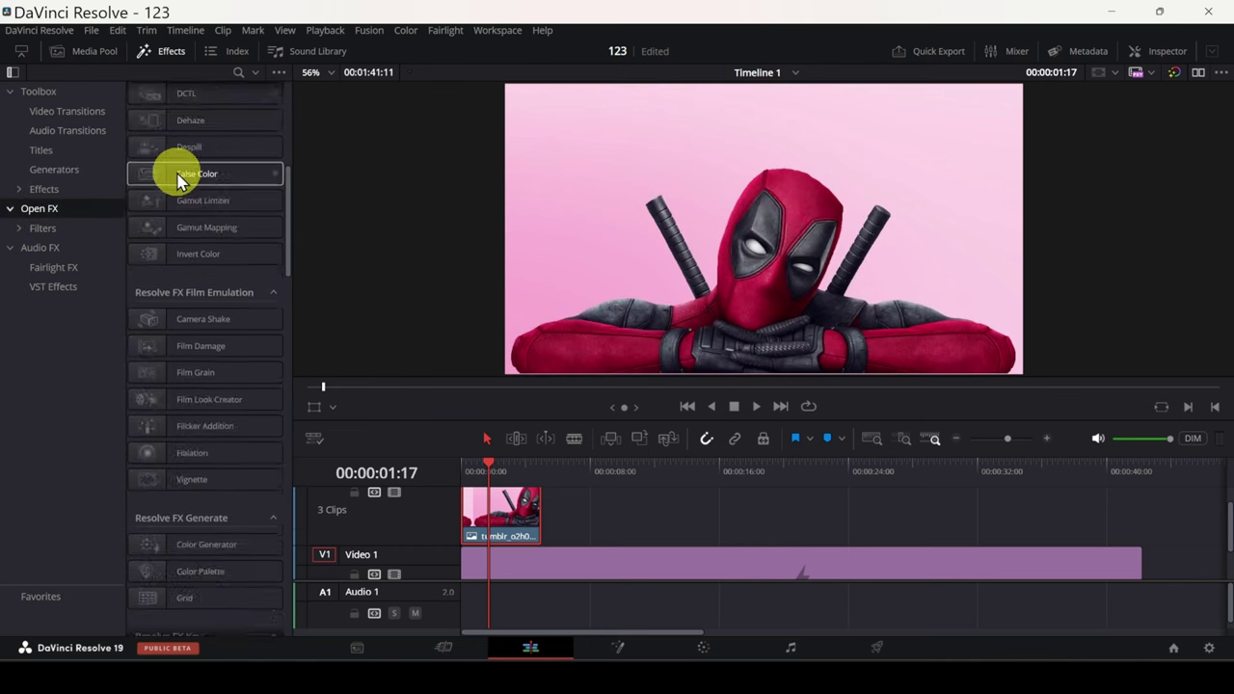
{"action": "scroll", "coordinate": [173, 173], "scroll_direction": "down", "scroll_amount": 3}
{"action": "scroll", "coordinate": [174, 174], "scroll_direction": "up", "scroll_amount": 15}
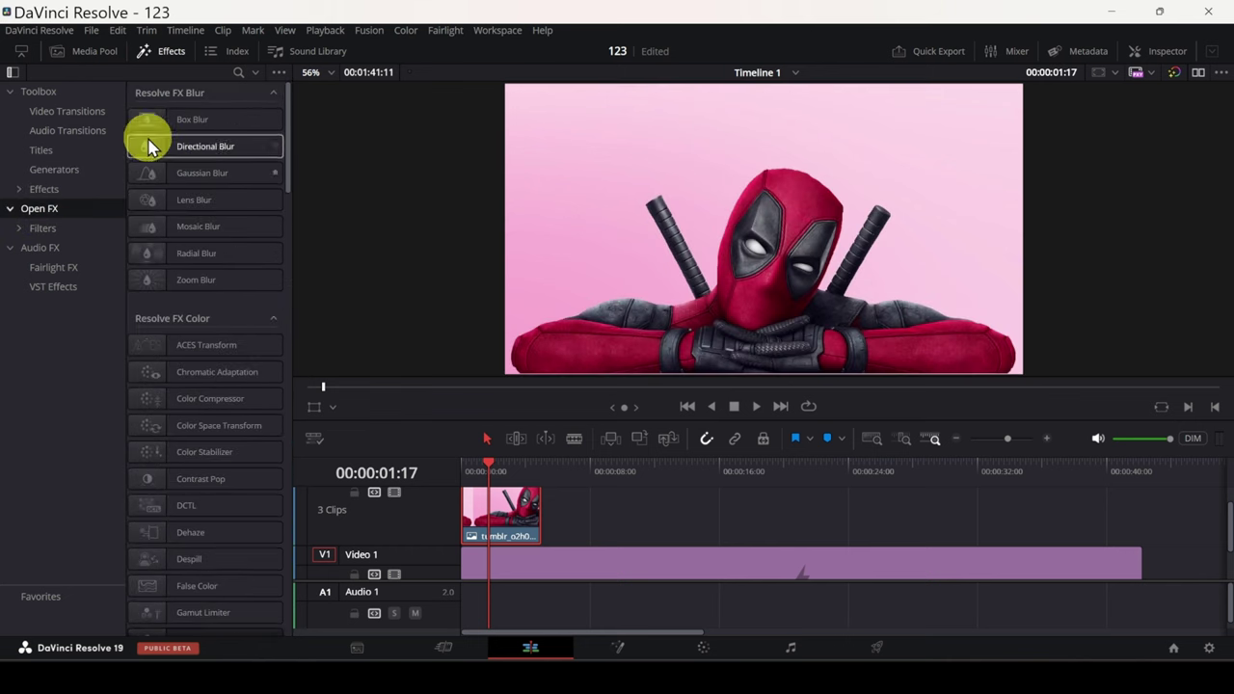
{"action": "left_click", "coordinate": [234, 74]}
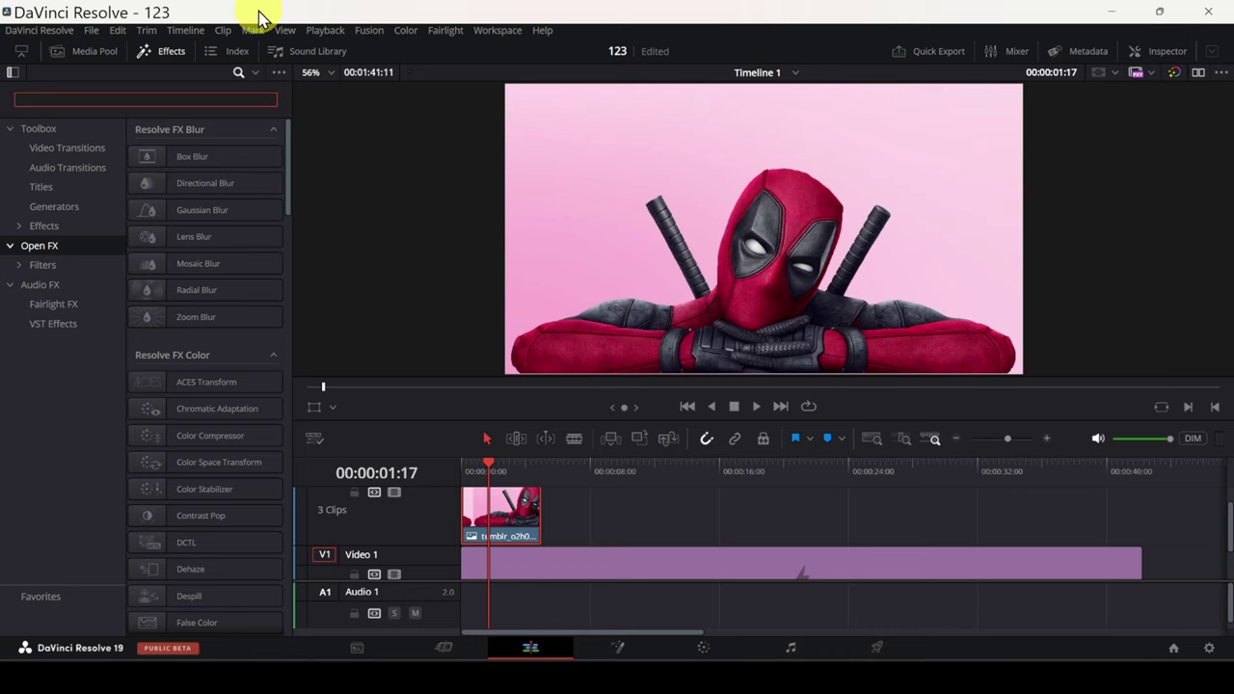
{"action": "type", "text": "3d"}
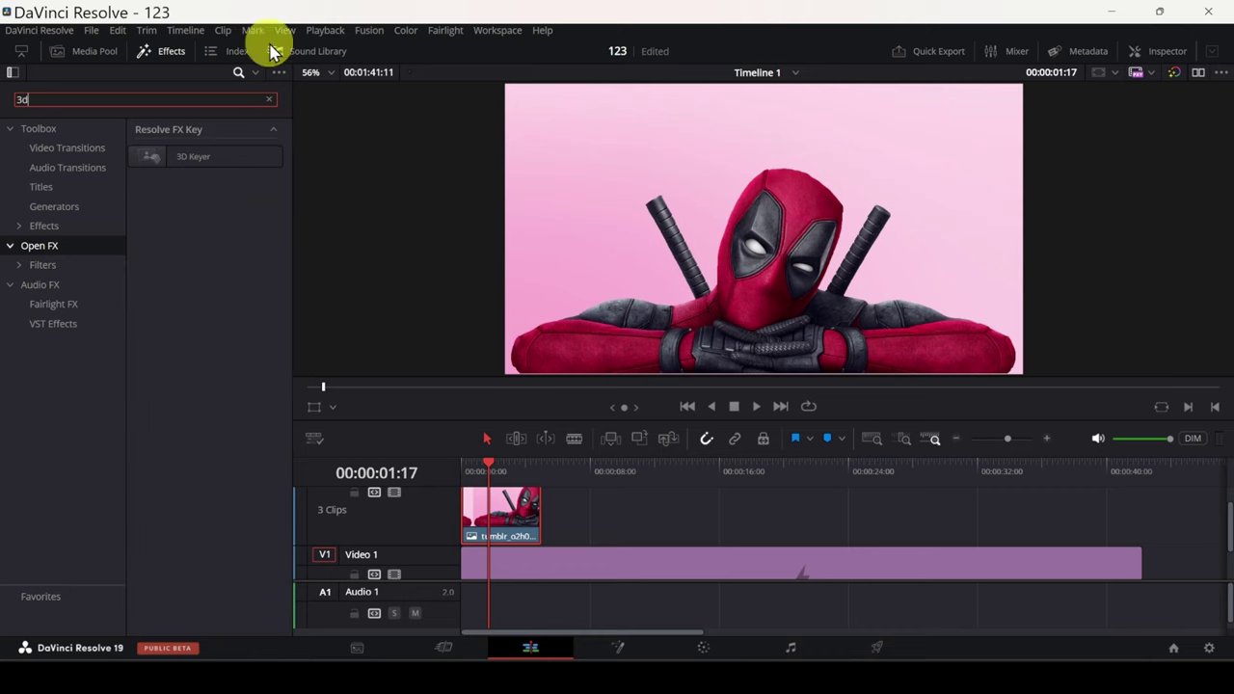
{"action": "left_click_drag", "start_coordinate": [196, 172], "coordinate": [494, 520]}
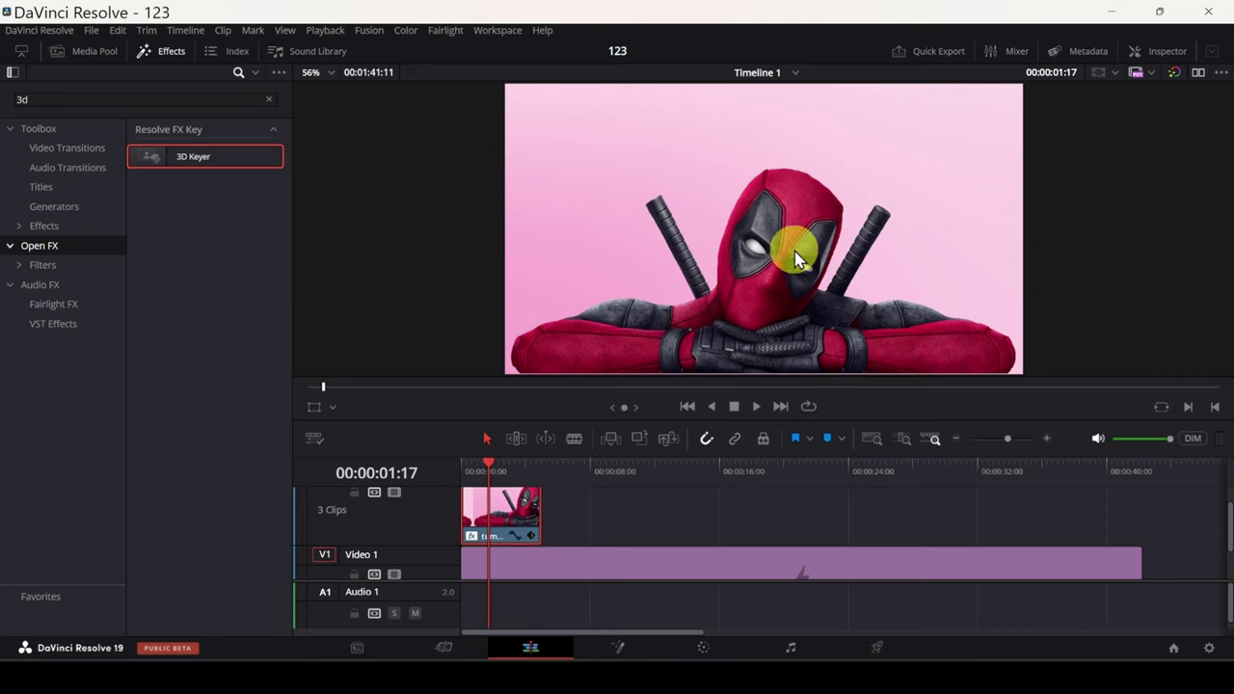
Key out the Deadpool clip's pink background with a stroke using the Open FX Overlay, and set Despill to 1.000.
{"action": "left_click", "coordinate": [1167, 53]}
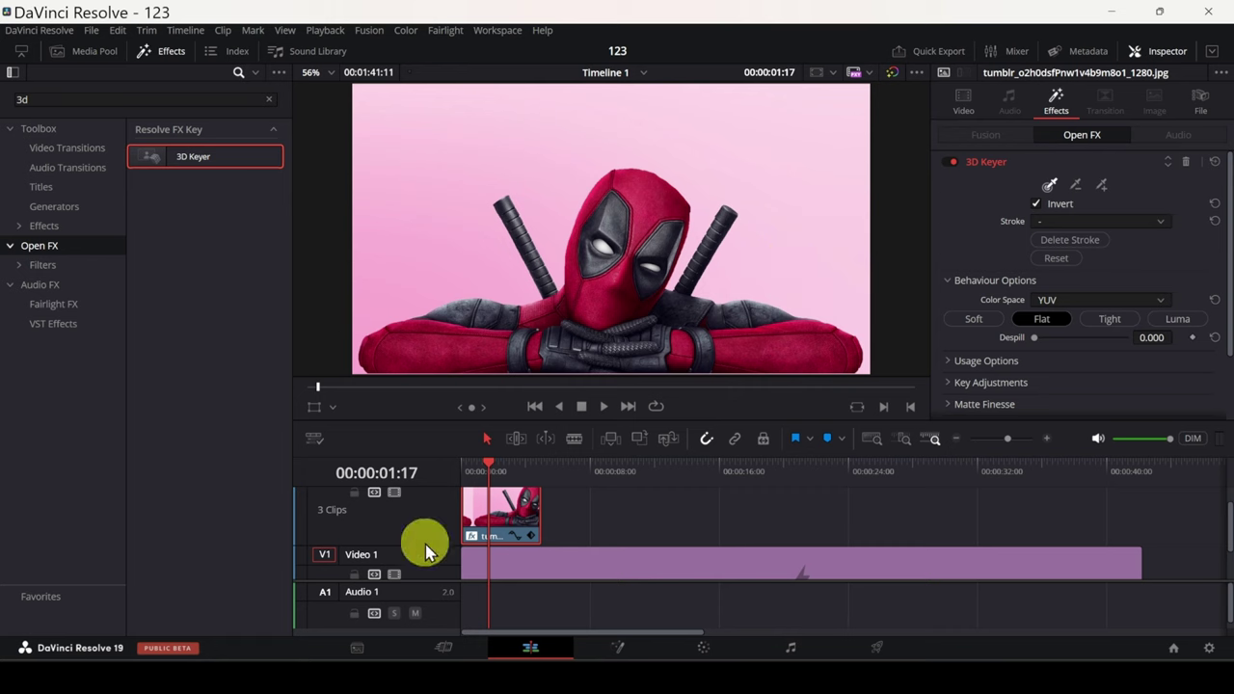
{"action": "left_click", "coordinate": [330, 412]}
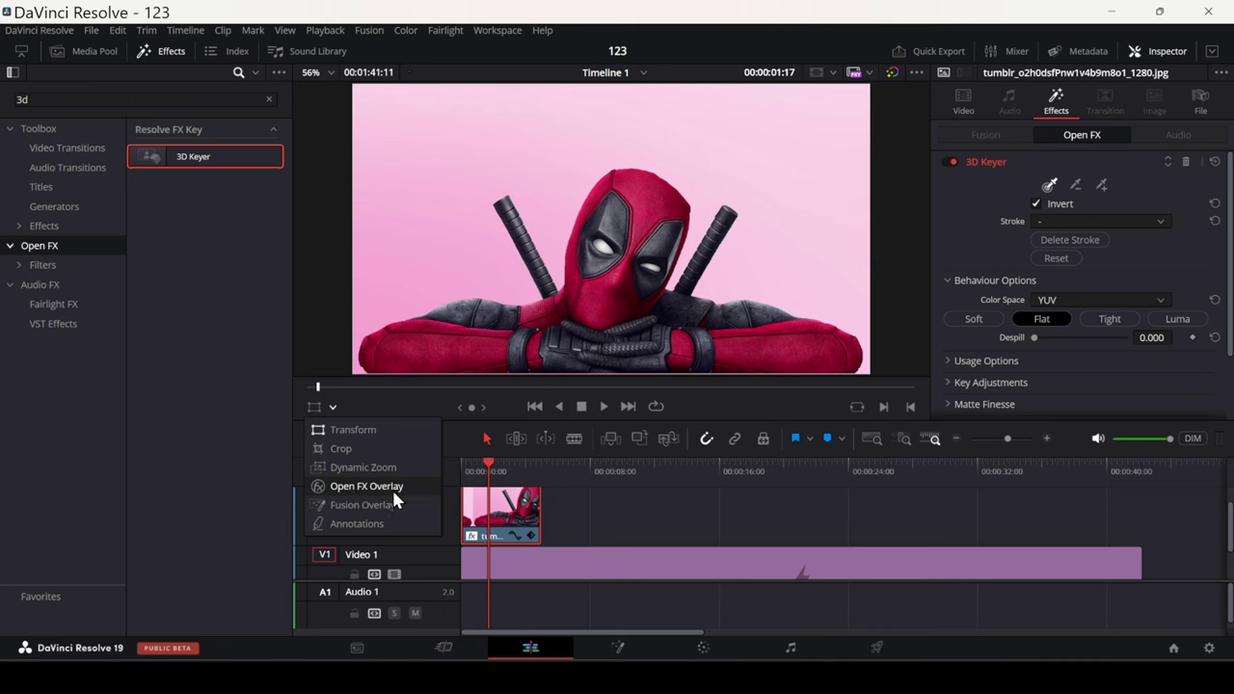
{"action": "left_click", "coordinate": [366, 486]}
{"action": "left_click", "coordinate": [412, 284]}
{"action": "mouse_move", "coordinate": [414, 292]}
{"action": "left_mouse_down"}
{"action": "mouse_move", "coordinate": [463, 202]}
{"action": "mouse_move", "coordinate": [556, 115]}
{"action": "mouse_move", "coordinate": [695, 85]}
{"action": "mouse_move", "coordinate": [754, 90]}
{"action": "mouse_move", "coordinate": [805, 123]}
{"action": "mouse_move", "coordinate": [820, 273]}
{"action": "left_mouse_up"}
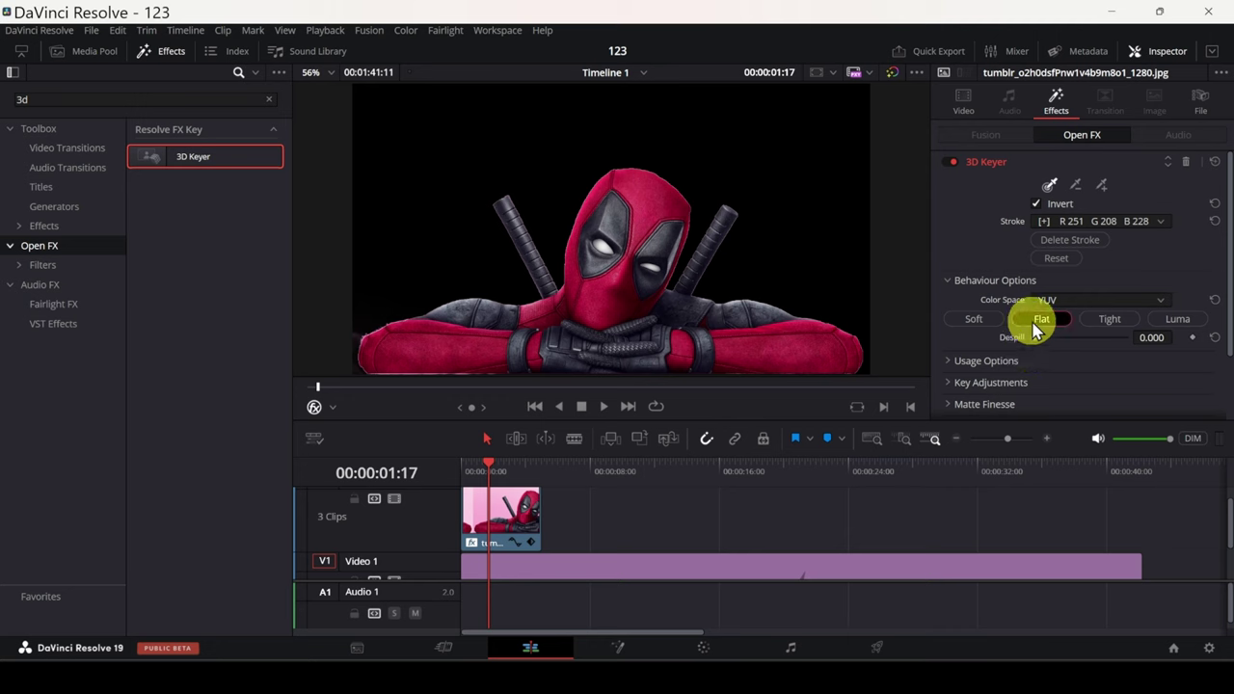
{"action": "left_click_drag", "start_coordinate": [1036, 342], "coordinate": [1190, 325]}
Place the coffee cup photo after the Deadpool clip at about 6 seconds and apply the 3D Keyer to it.
{"action": "left_click", "coordinate": [85, 50]}
{"action": "left_click_drag", "start_coordinate": [207, 228], "coordinate": [565, 523]}
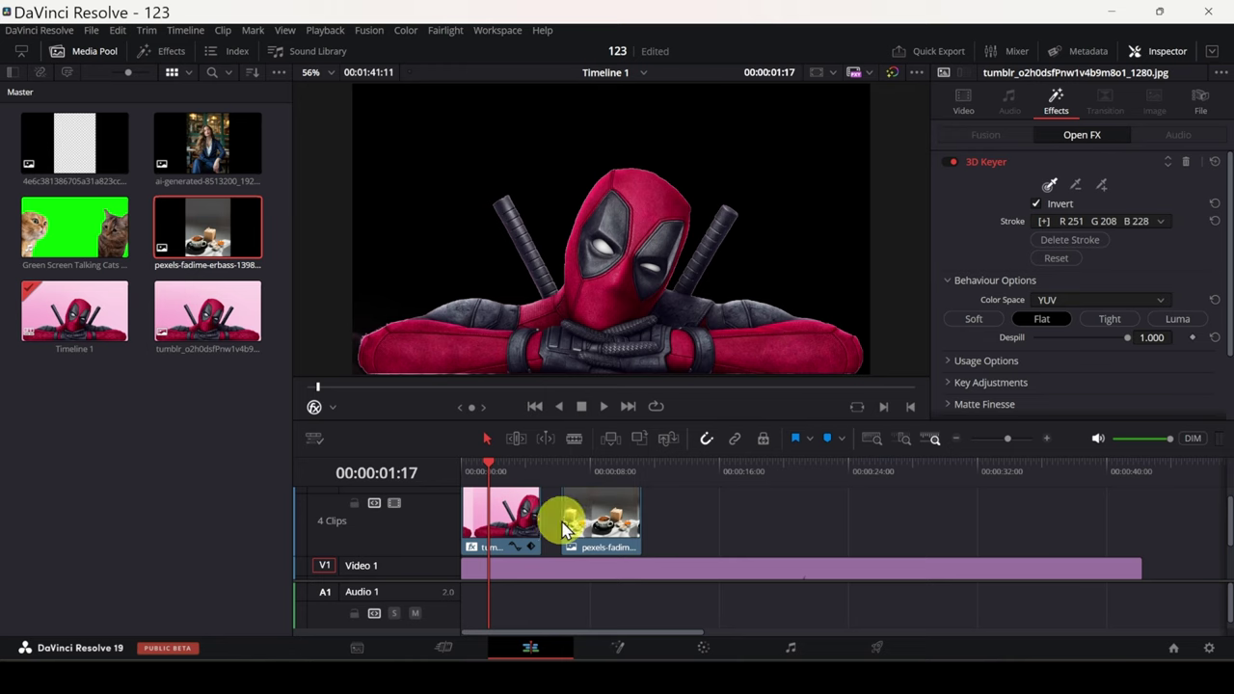
{"action": "left_click", "coordinate": [583, 473]}
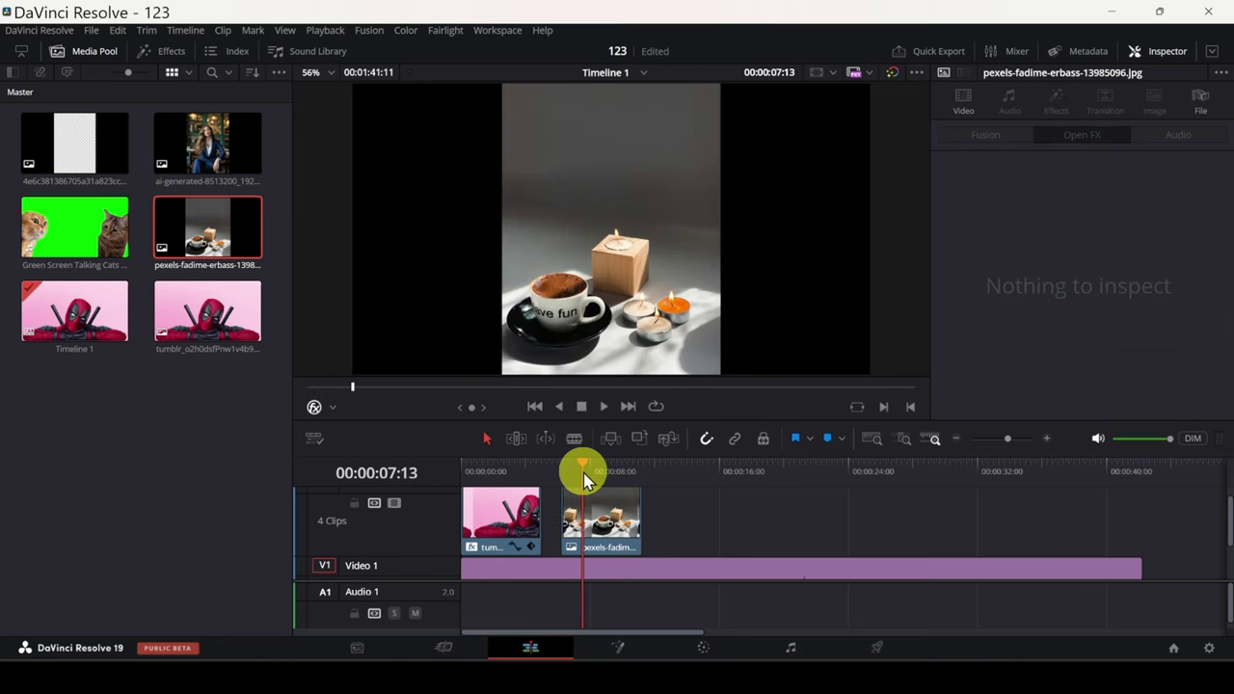
{"action": "left_click", "coordinate": [589, 520]}
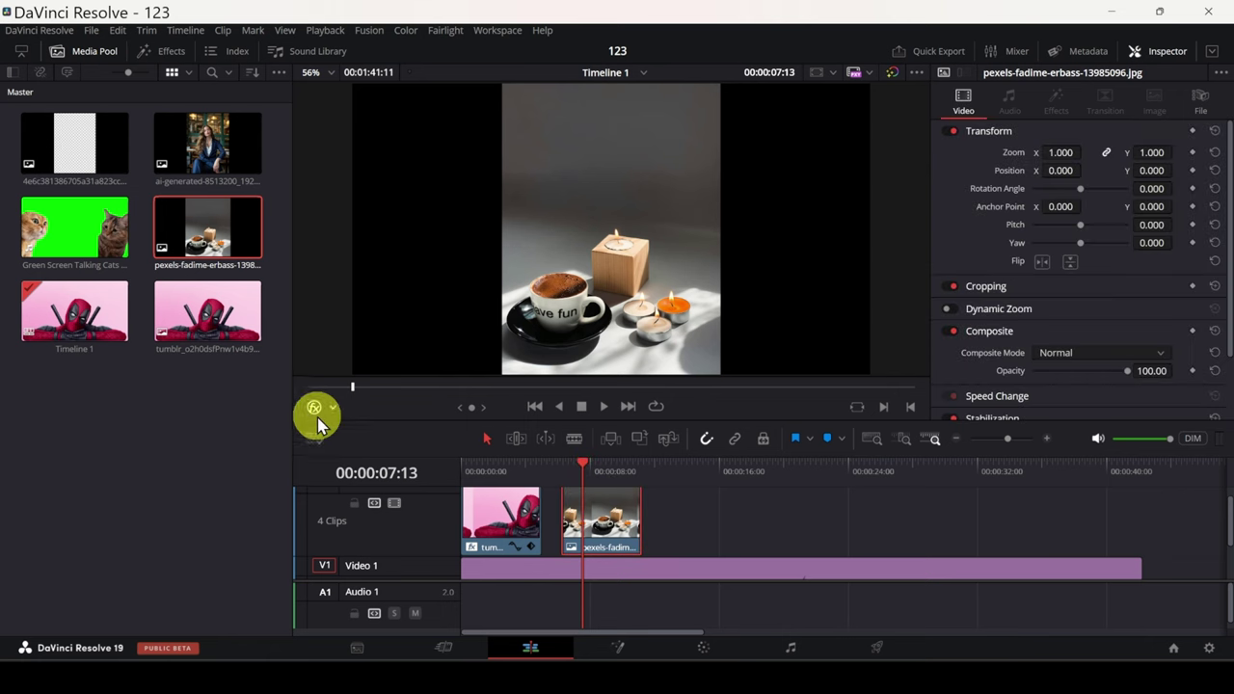
{"action": "left_click", "coordinate": [162, 51]}
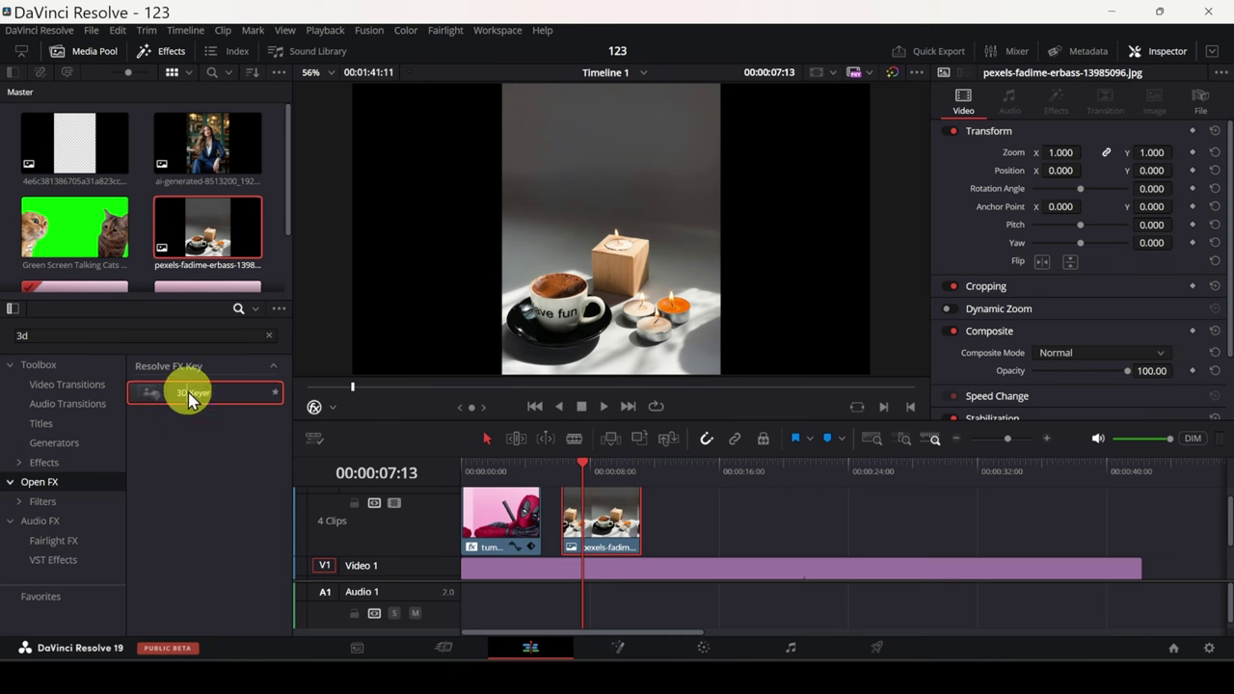
{"action": "left_click_drag", "start_coordinate": [190, 398], "coordinate": [601, 518]}
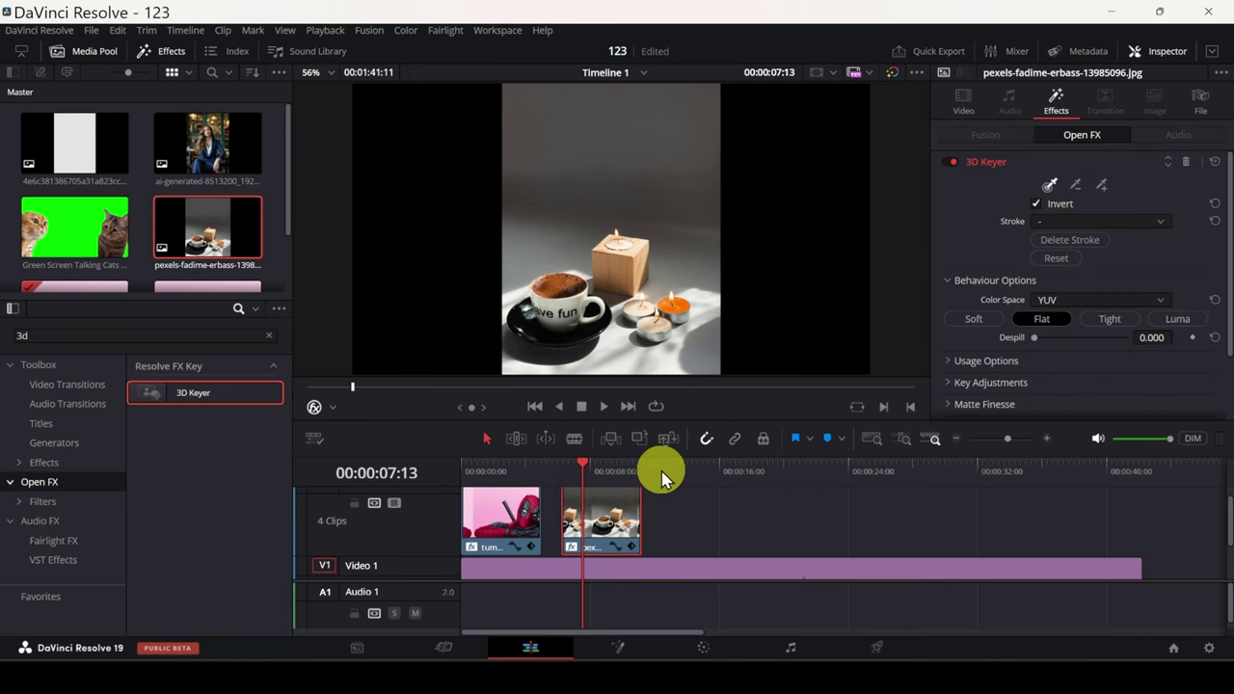
Try to key out the coffee photo's grey background with a 3D Keyer stroke across it.
{"action": "mouse_move", "coordinate": [538, 249]}
{"action": "left_mouse_down"}
{"action": "mouse_move", "coordinate": [686, 125]}
{"action": "mouse_move", "coordinate": [677, 281]}
{"action": "left_mouse_up"}
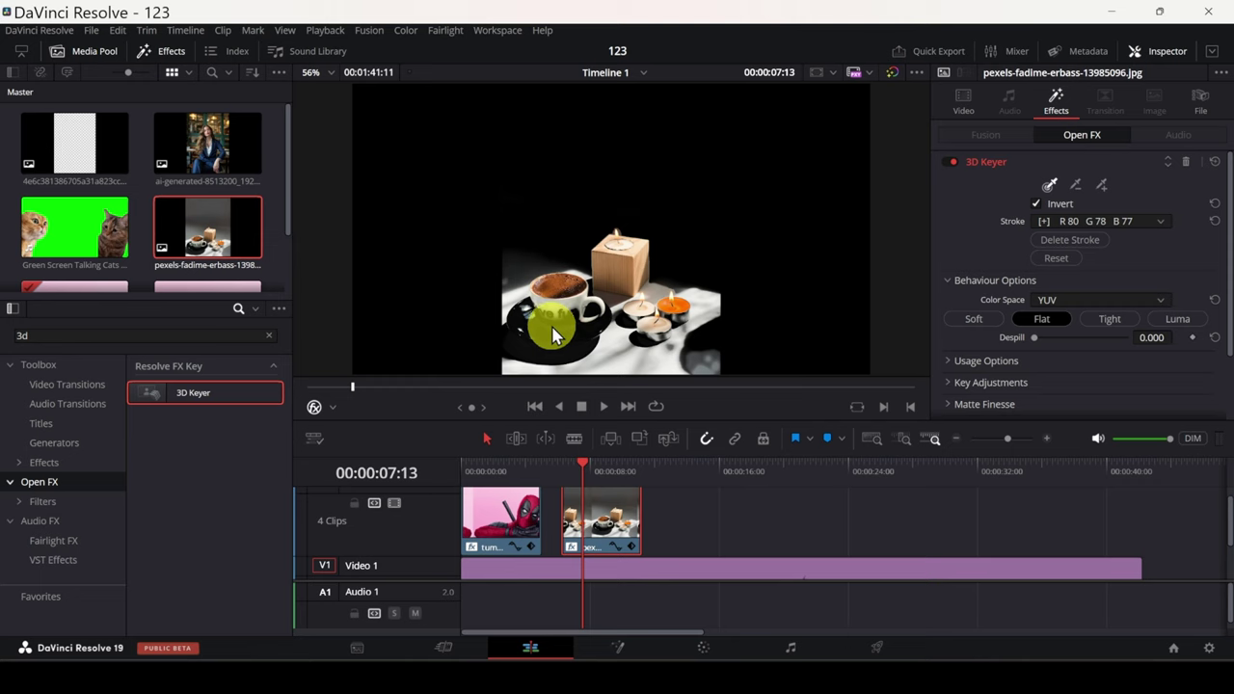
{"action": "left_click", "coordinate": [553, 335]}
{"action": "left_click", "coordinate": [604, 533]}
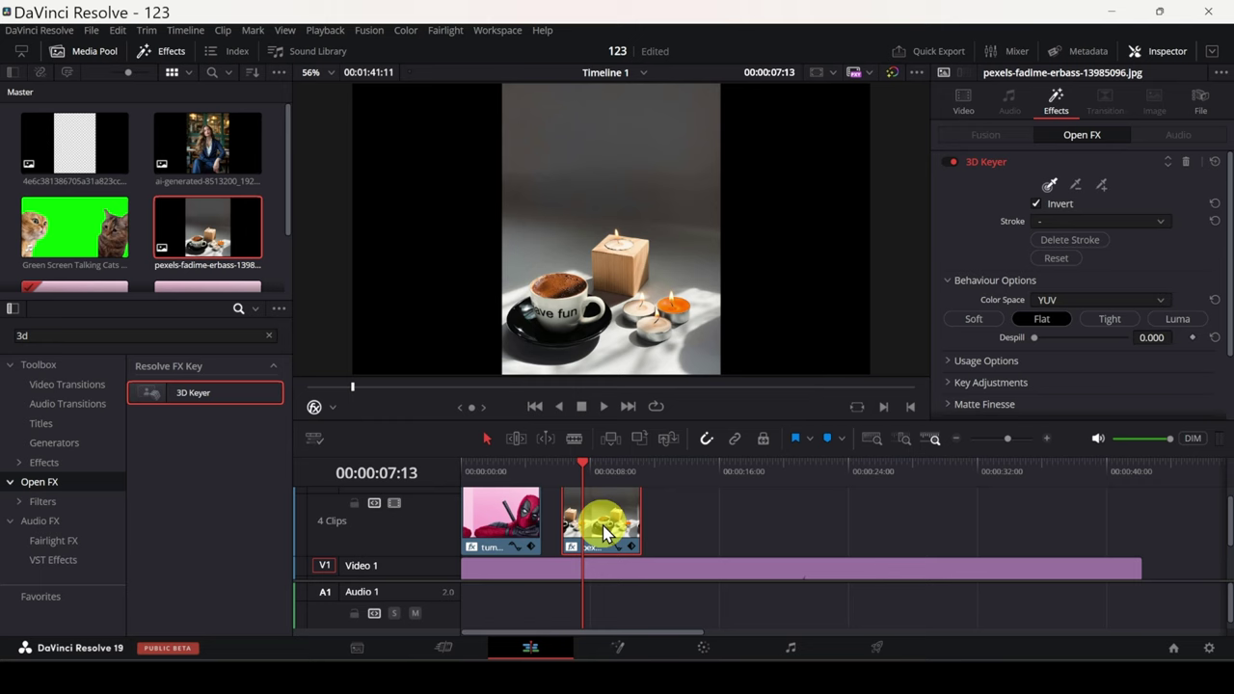
Bring the coffee photo clip into the Color page and activate a curve window on its node.
{"action": "left_click", "coordinate": [701, 225]}
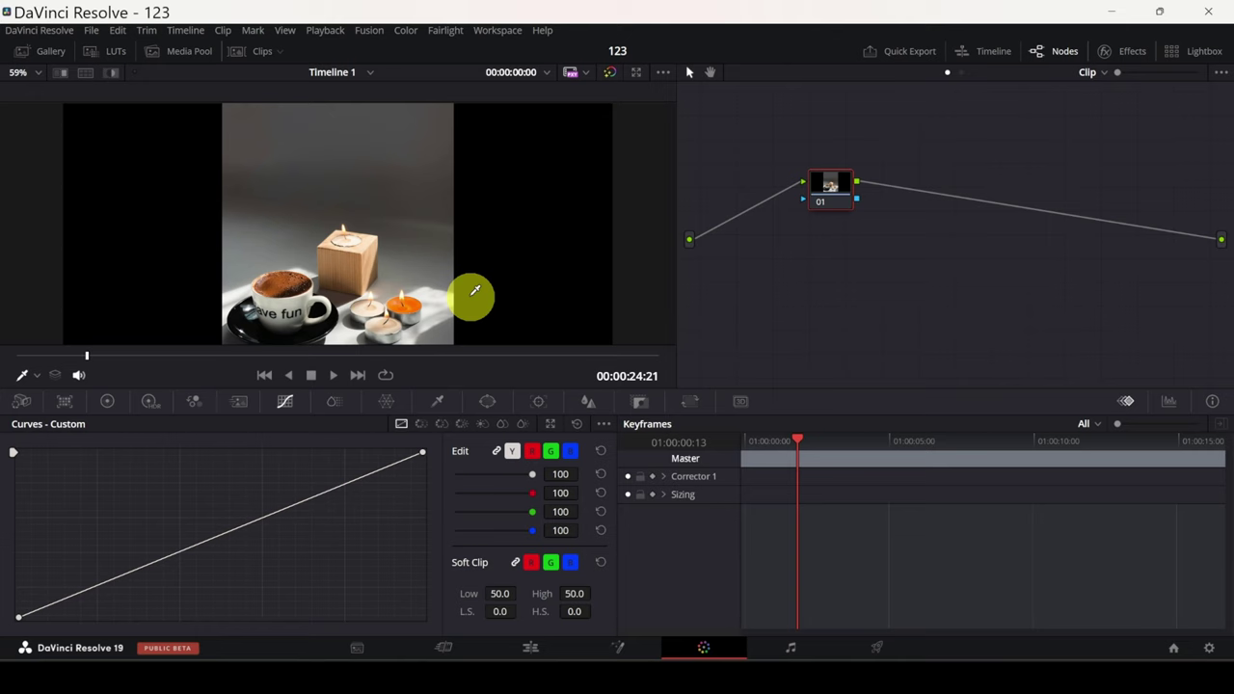
{"action": "left_click_drag", "start_coordinate": [475, 290], "coordinate": [573, 257]}
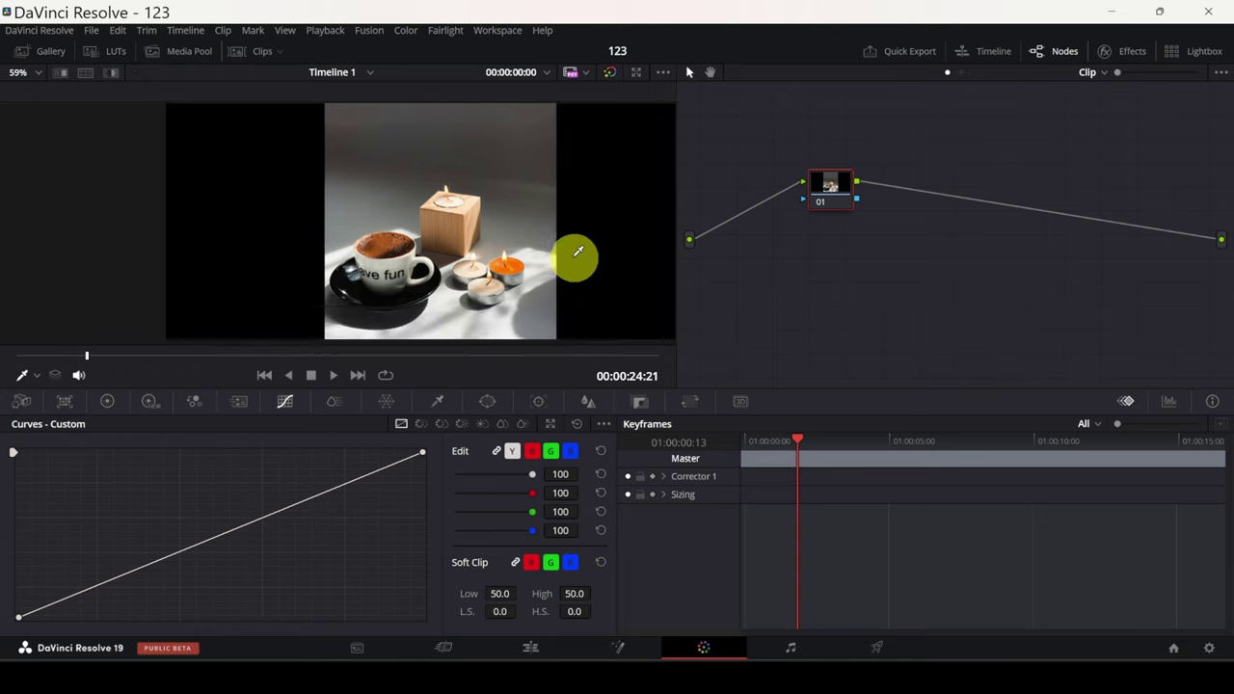
{"action": "left_click", "coordinate": [487, 403]}
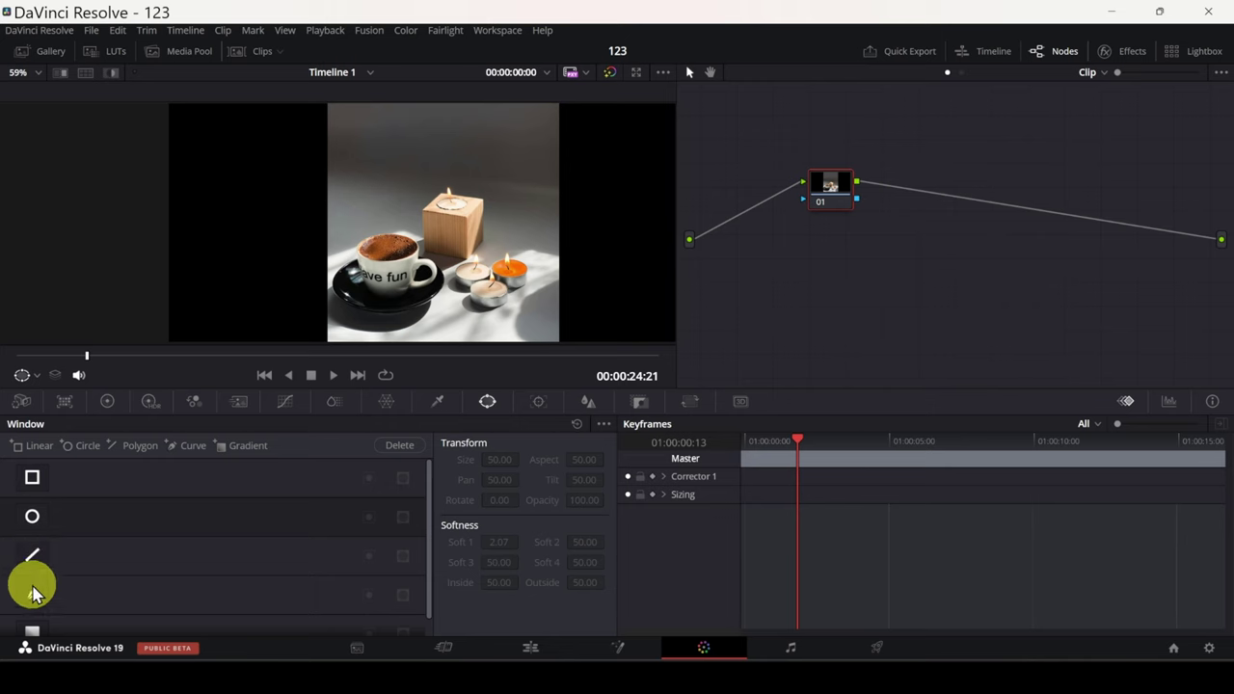
{"action": "scroll", "coordinate": [34, 585], "scroll_direction": "down", "scroll_amount": 1}
{"action": "left_click", "coordinate": [33, 578]}
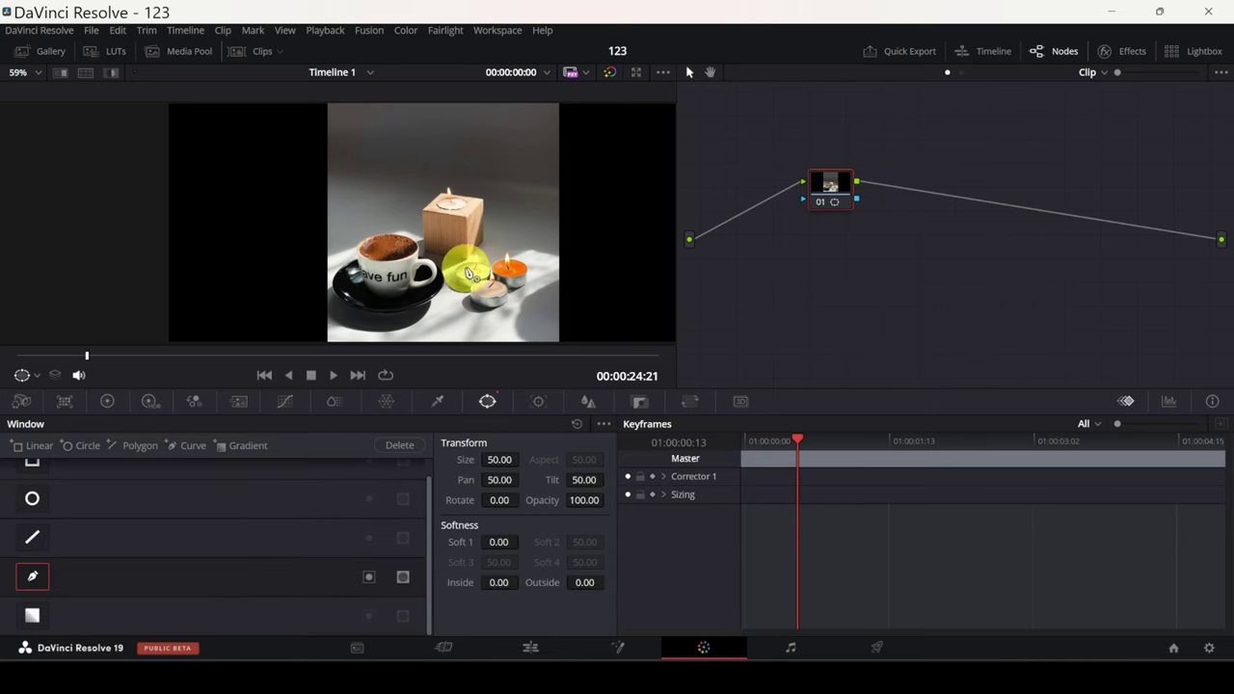
Trace a closed curve window around the outline of the three small candles, including their flames.
{"action": "scroll", "coordinate": [495, 267], "scroll_direction": "up", "scroll_amount": 2}
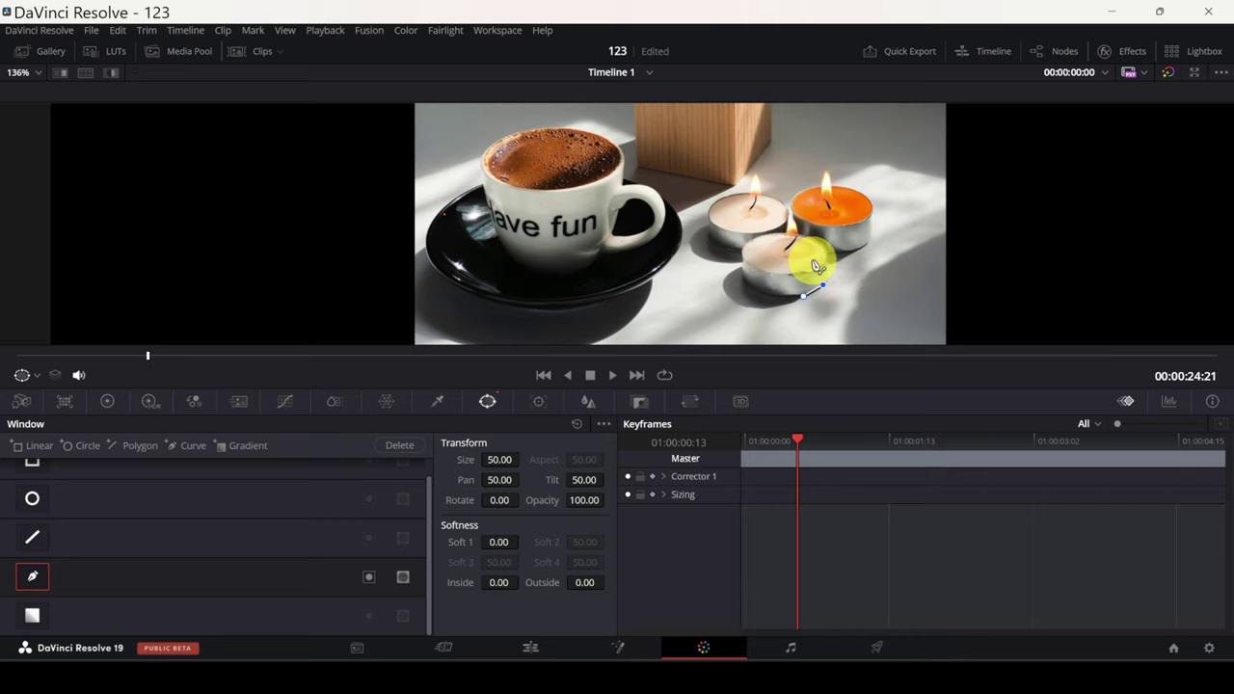
{"action": "scroll", "coordinate": [815, 267], "scroll_direction": "up", "scroll_amount": 4}
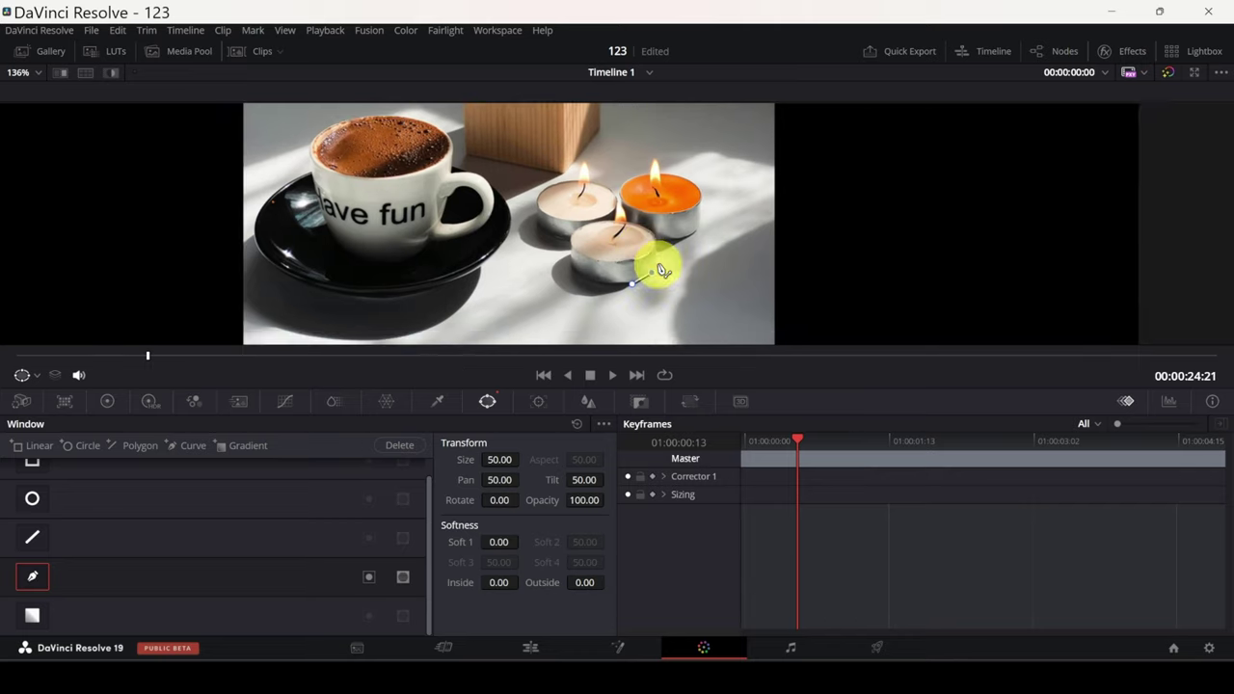
{"action": "left_click", "coordinate": [650, 243]}
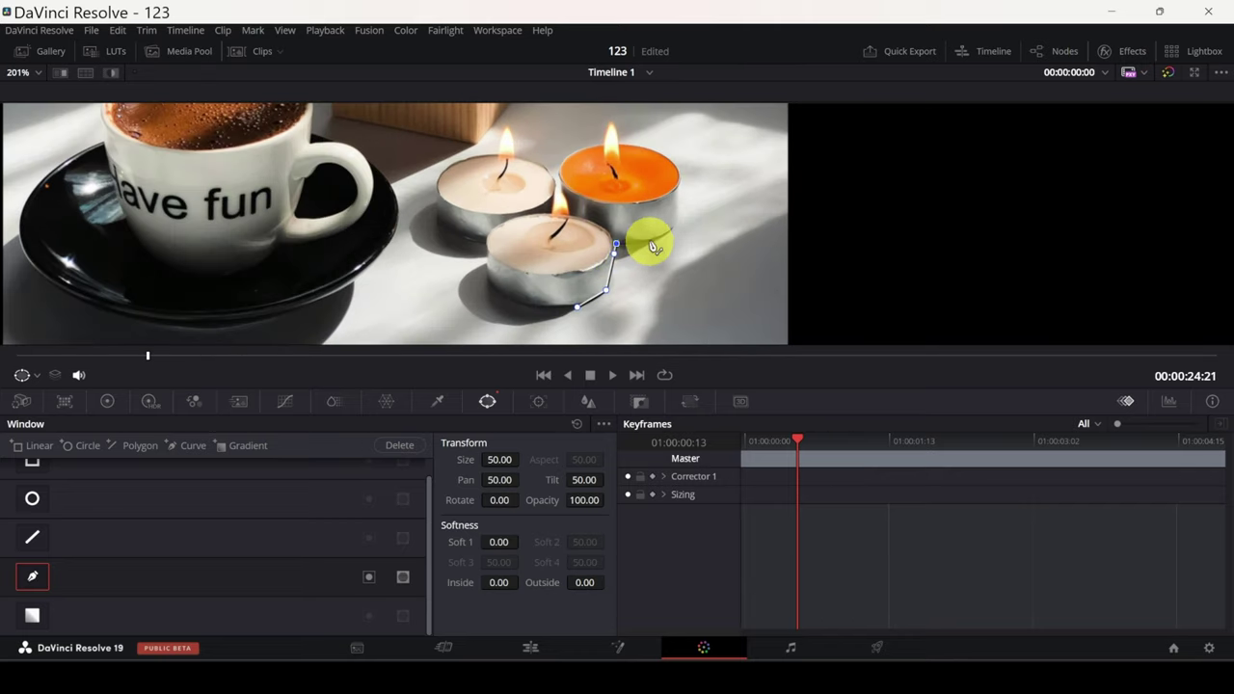
{"action": "left_click", "coordinate": [677, 225]}
{"action": "left_click", "coordinate": [680, 174]}
{"action": "scroll", "coordinate": [674, 193], "scroll_direction": "up", "scroll_amount": 3}
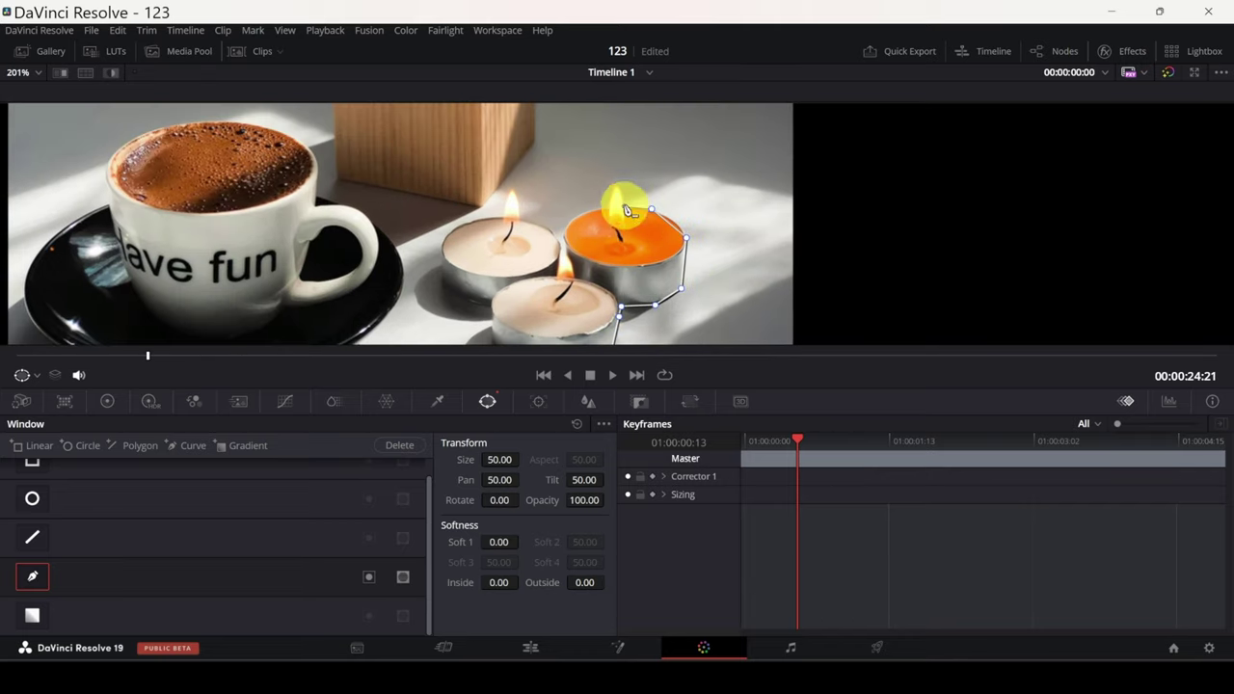
{"action": "left_click", "coordinate": [617, 184]}
{"action": "left_click", "coordinate": [569, 225]}
{"action": "left_click", "coordinate": [559, 248]}
{"action": "left_click", "coordinate": [560, 277]}
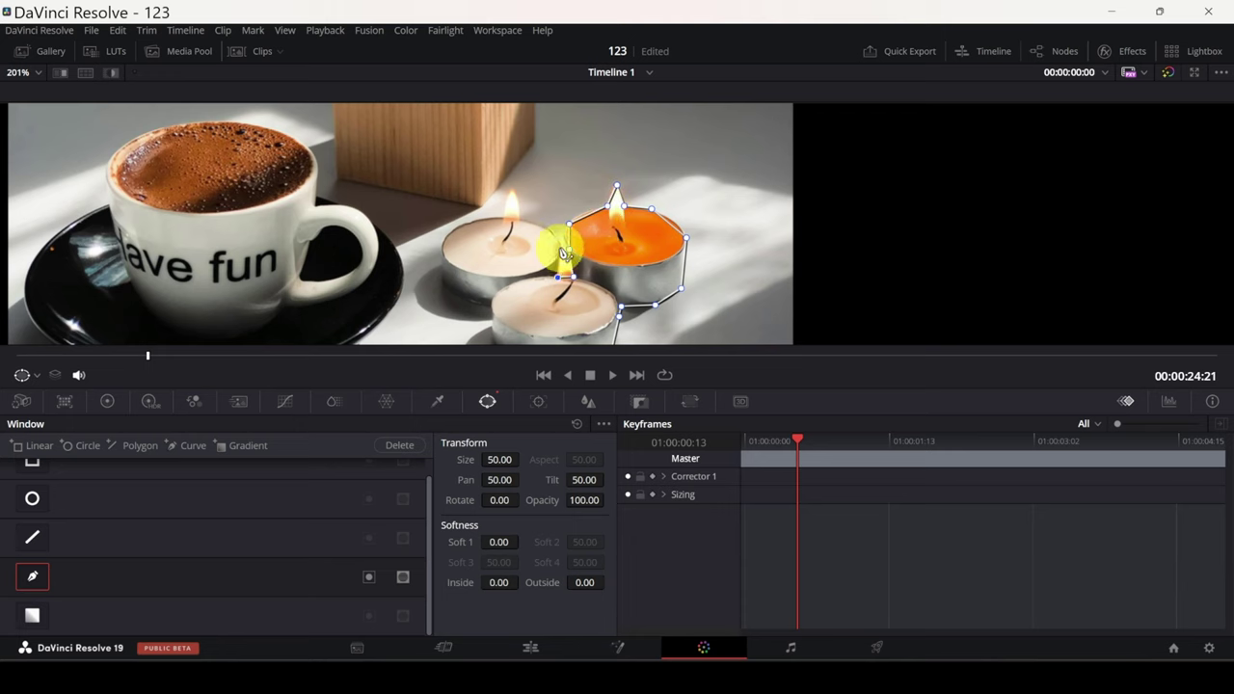
{"action": "left_click", "coordinate": [511, 189]}
{"action": "left_click", "coordinate": [456, 230]}
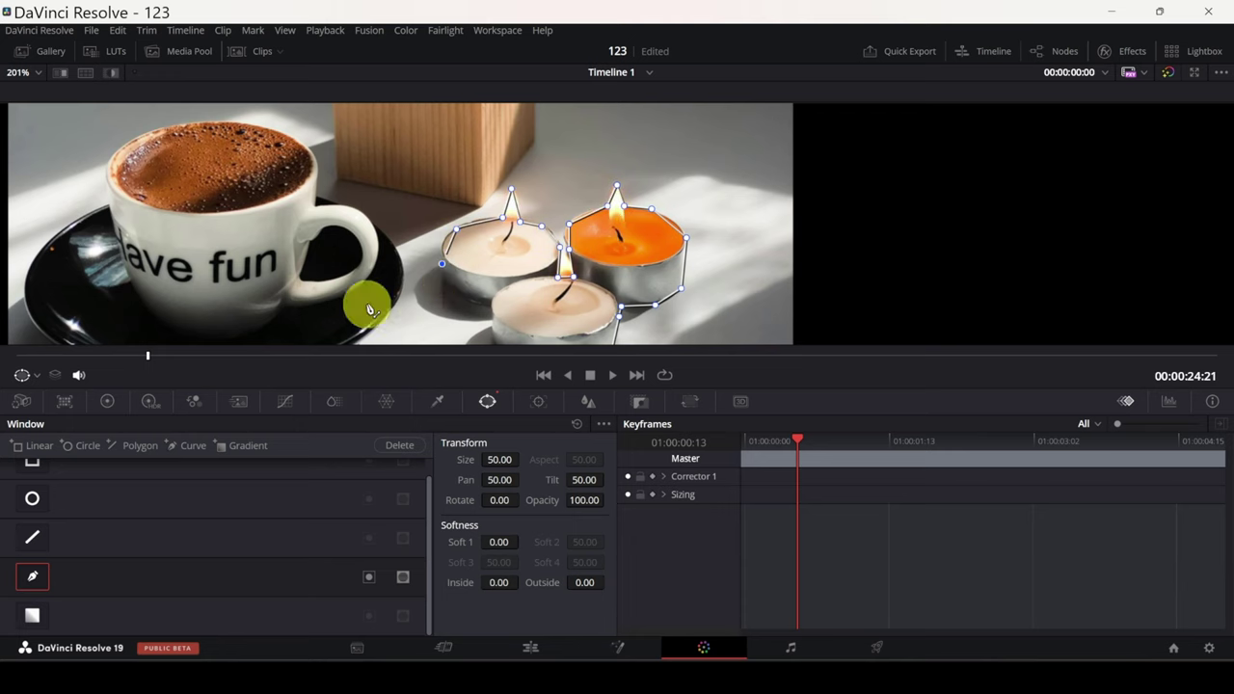
{"action": "left_click", "coordinate": [441, 262]}
{"action": "left_click", "coordinate": [449, 293]}
{"action": "left_click", "coordinate": [488, 305]}
{"action": "scroll", "coordinate": [487, 289], "scroll_direction": "down", "scroll_amount": 2}
{"action": "left_click", "coordinate": [484, 255]}
{"action": "left_click", "coordinate": [502, 280]}
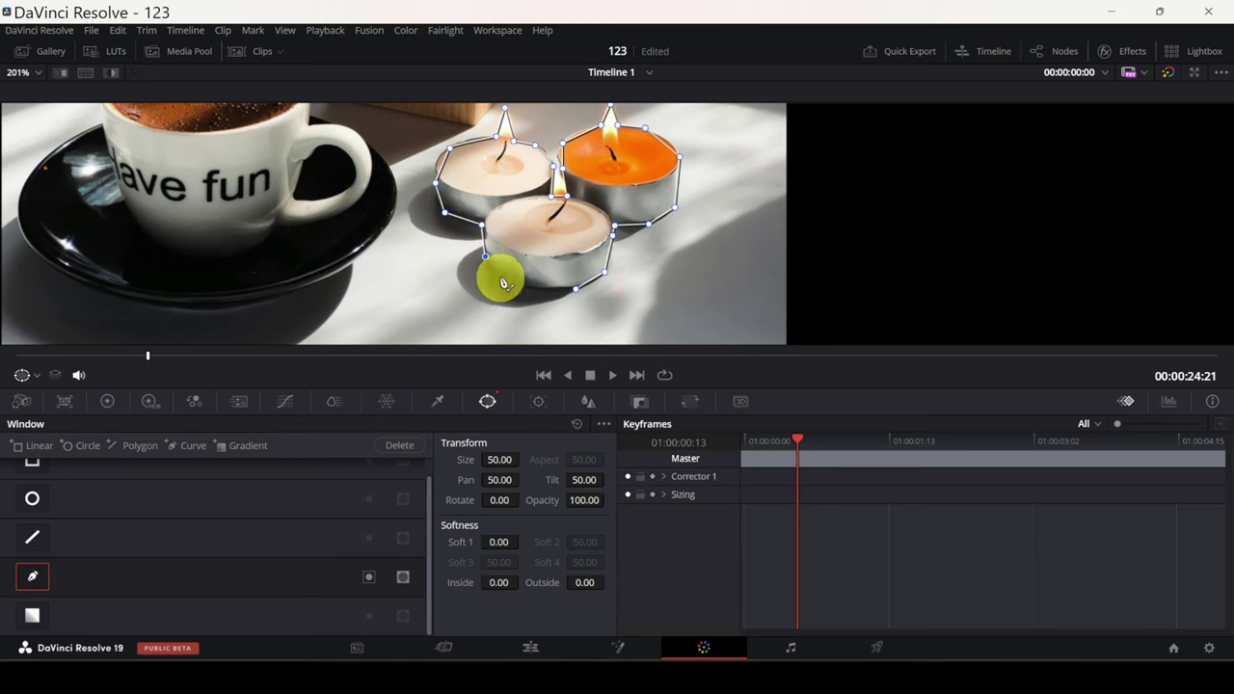
{"action": "left_click", "coordinate": [521, 285]}
{"action": "left_click", "coordinate": [576, 288]}
Add a second curve window and trace it as a closed outline around the wooden block candle, including its flame.
{"action": "scroll", "coordinate": [573, 292], "scroll_direction": "up", "scroll_amount": 4}
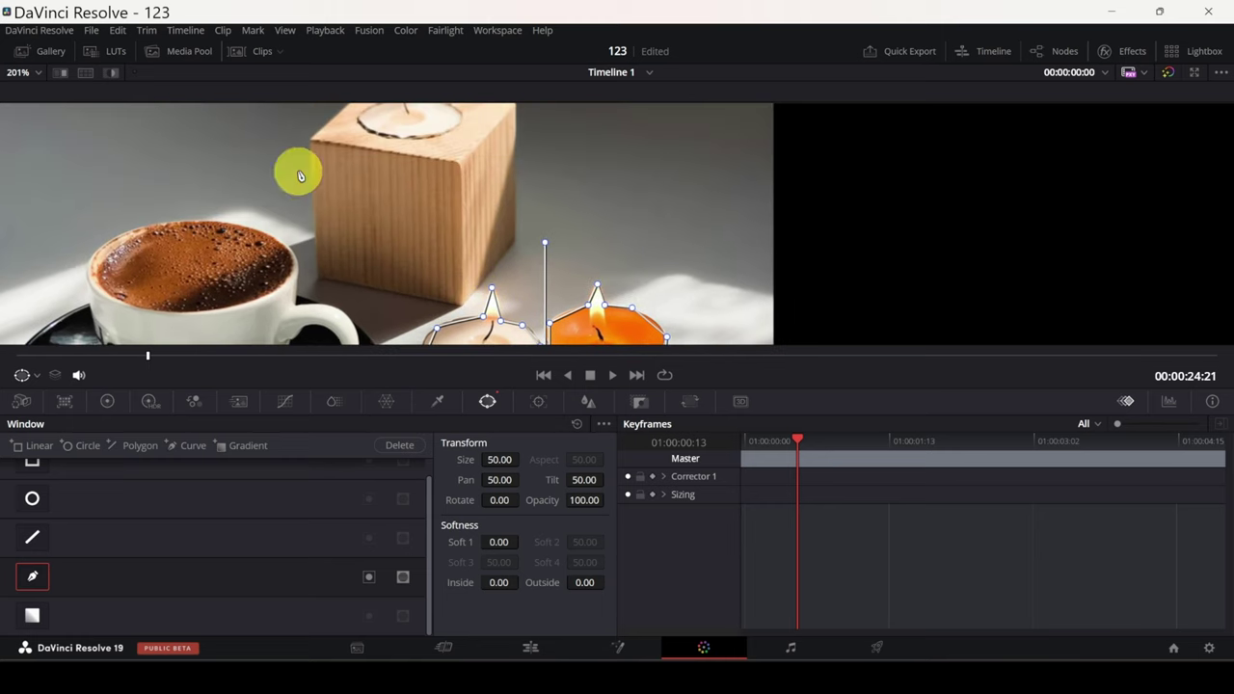
{"action": "left_click", "coordinate": [177, 453]}
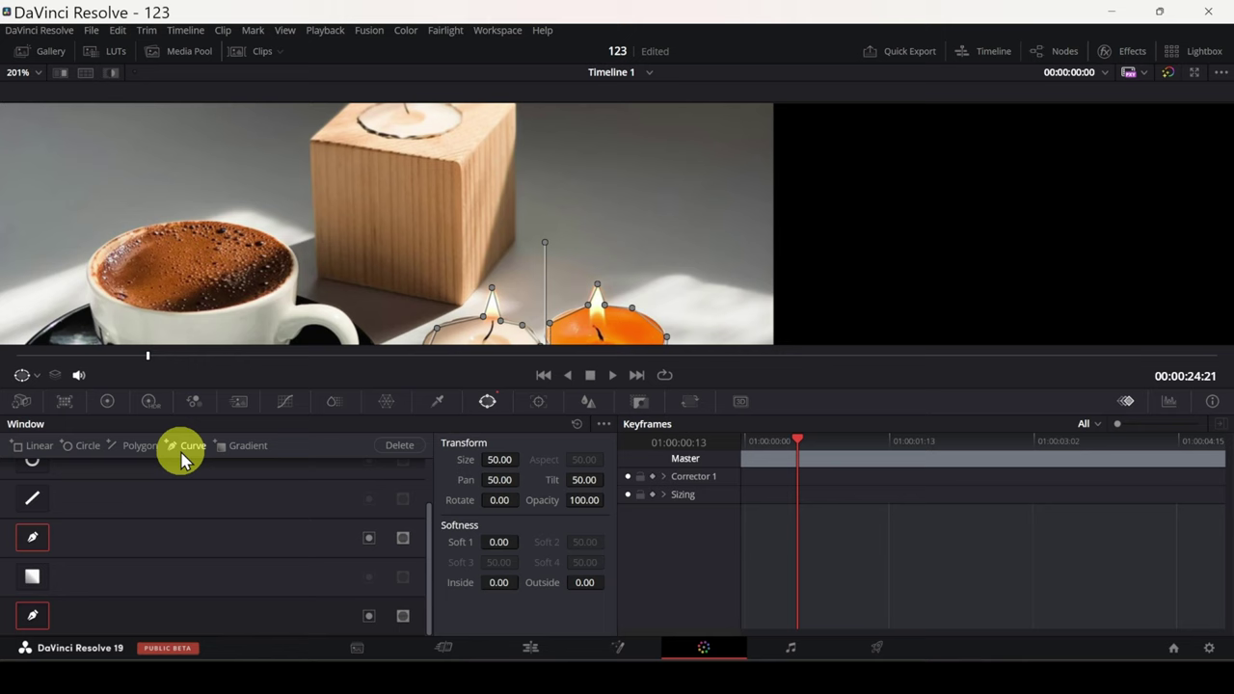
{"action": "left_click", "coordinate": [459, 307]}
{"action": "scroll", "coordinate": [511, 241], "scroll_direction": "up", "scroll_amount": 3}
{"action": "left_click", "coordinate": [485, 220]}
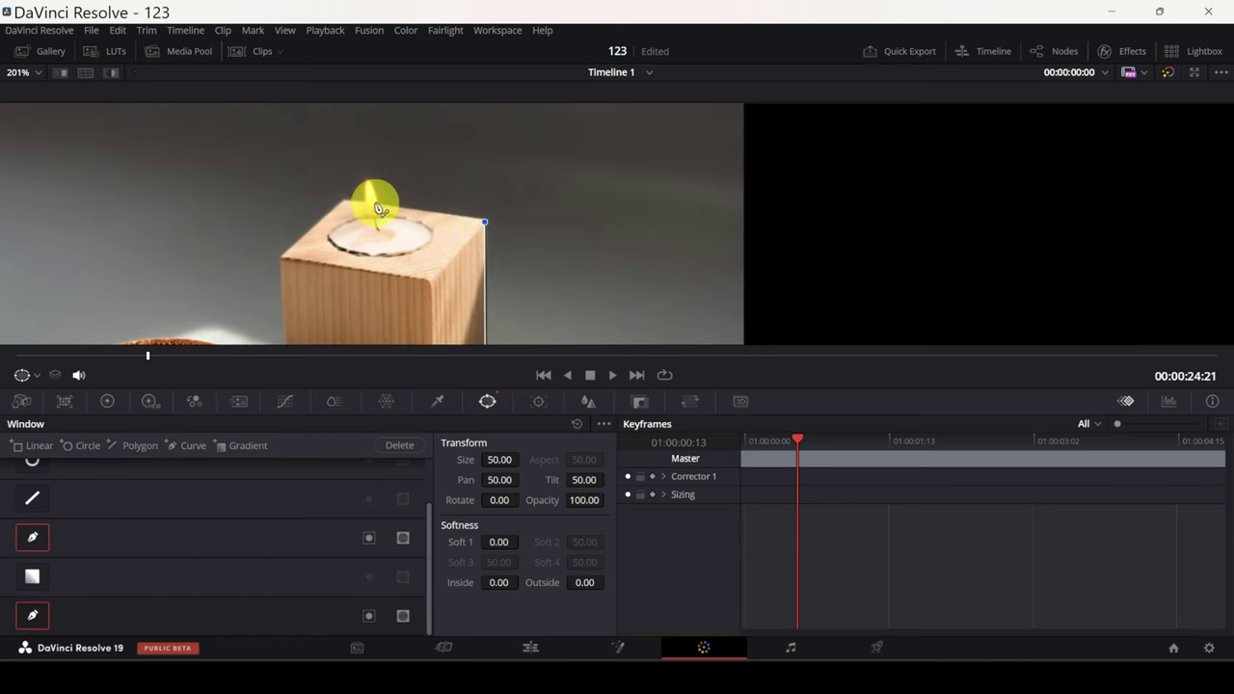
{"action": "left_click", "coordinate": [281, 262]}
{"action": "left_click_drag", "start_coordinate": [282, 261], "coordinate": [413, 132]}
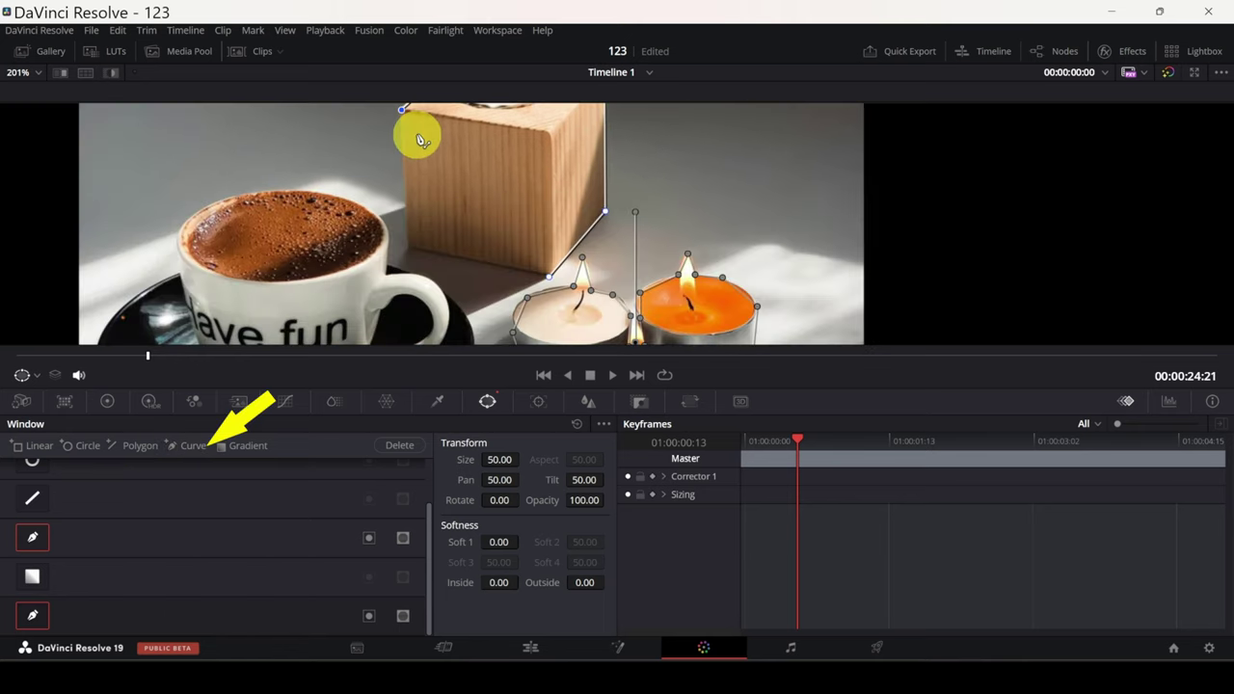
{"action": "left_click", "coordinate": [409, 247]}
{"action": "left_click", "coordinate": [548, 276]}
Add a third curve window and trace it from the saucer's right edge over the cup's handle and rim to the saucer's left edge.
{"action": "left_click_drag", "start_coordinate": [200, 365], "coordinate": [325, 276]}
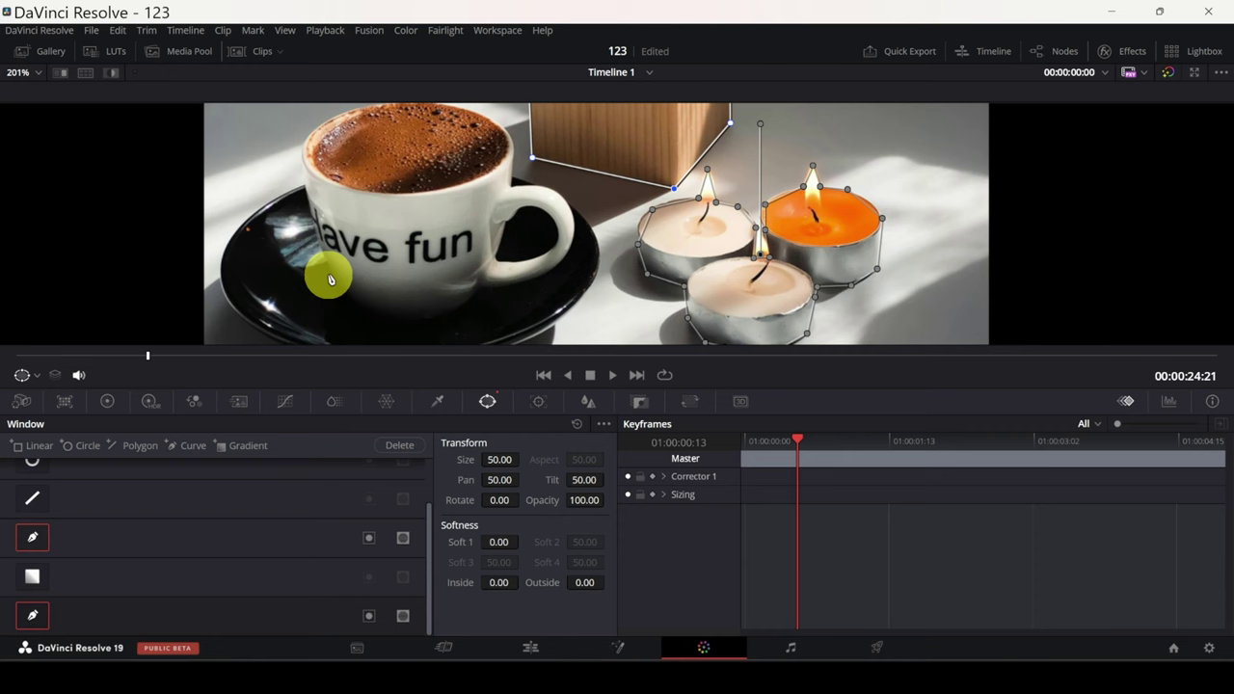
{"action": "left_click", "coordinate": [175, 446]}
{"action": "left_click", "coordinate": [595, 285]}
{"action": "left_click", "coordinate": [592, 234]}
{"action": "left_click", "coordinate": [546, 187]}
{"action": "left_click", "coordinate": [516, 179]}
{"action": "left_click", "coordinate": [506, 132]}
{"action": "left_click_drag", "start_coordinate": [507, 135], "coordinate": [534, 182]}
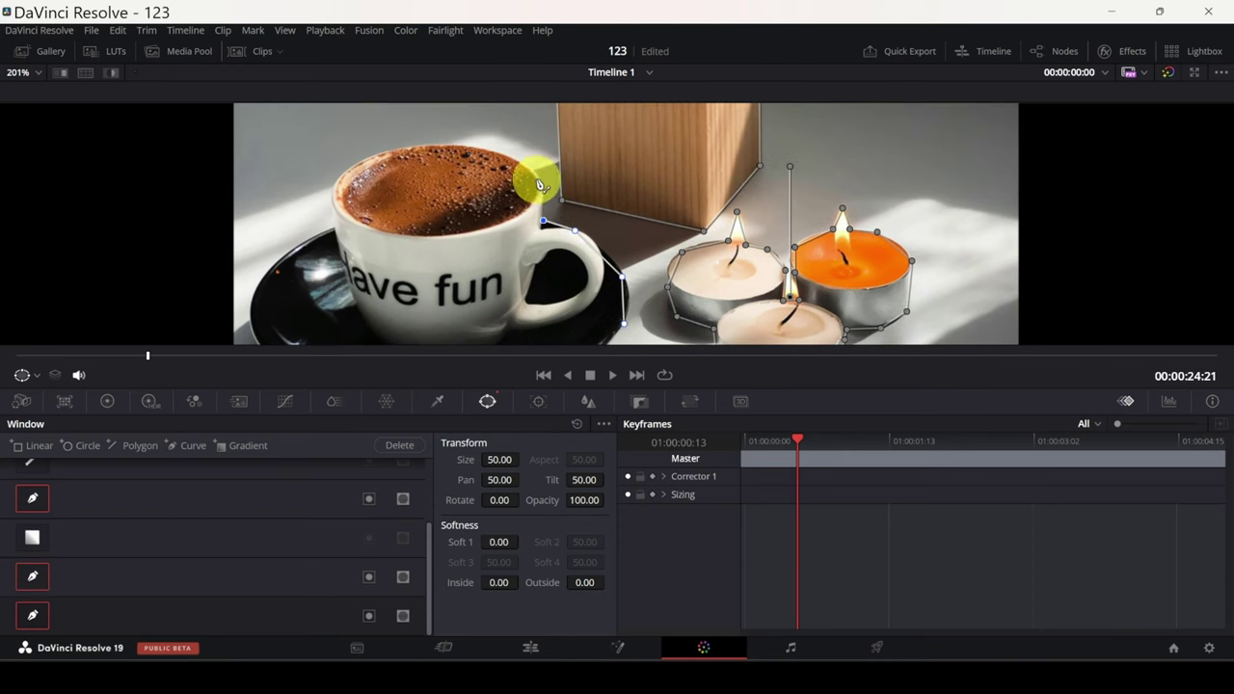
{"action": "left_click", "coordinate": [442, 146]}
{"action": "left_click", "coordinate": [349, 170]}
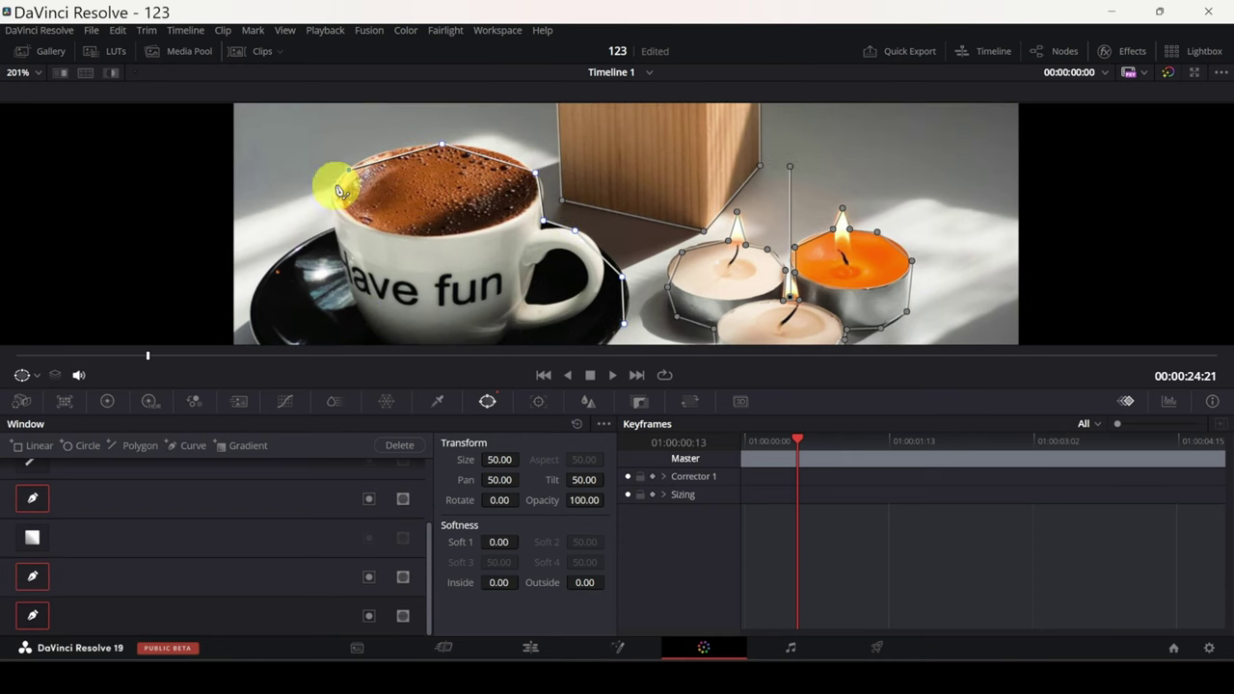
{"action": "left_click", "coordinate": [337, 221]}
{"action": "left_click", "coordinate": [266, 273]}
Continue the cup's curve window along the saucer's lower edge and close the outline at its starting point.
{"action": "left_click_drag", "start_coordinate": [268, 277], "coordinate": [372, 176]}
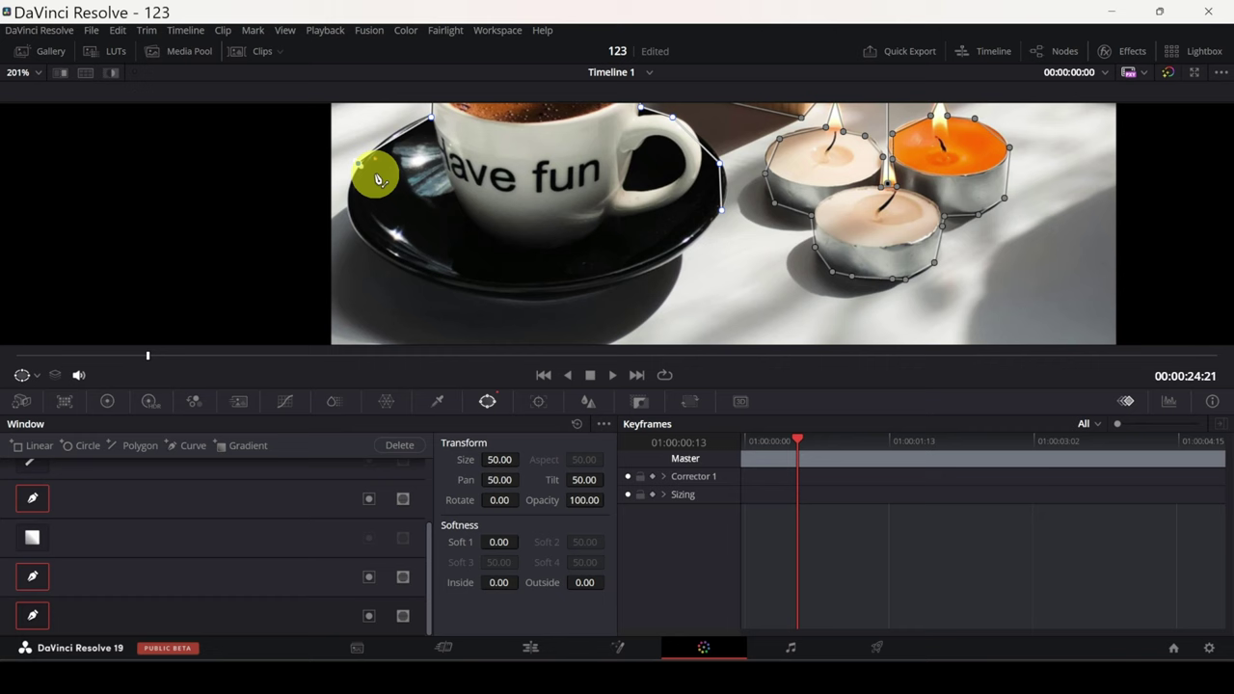
{"action": "left_click", "coordinate": [372, 242]}
{"action": "left_click", "coordinate": [462, 291]}
{"action": "left_click", "coordinate": [551, 299]}
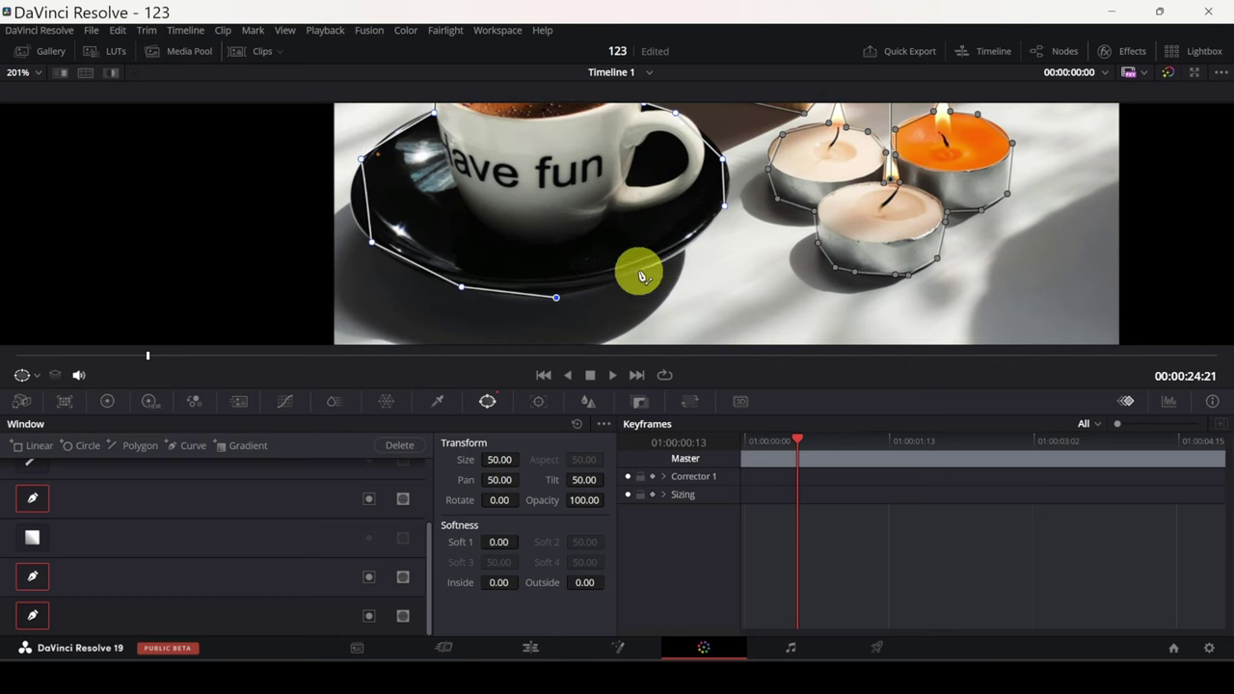
{"action": "left_click", "coordinate": [636, 274]}
{"action": "left_click", "coordinate": [676, 249]}
{"action": "left_click", "coordinate": [723, 205]}
Refine the cup window along the saucer's right side by adding extra points that follow its curved edge.
{"action": "scroll", "coordinate": [668, 217], "scroll_direction": "down", "scroll_amount": 2}
{"action": "left_click_drag", "start_coordinate": [668, 217], "coordinate": [602, 206]}
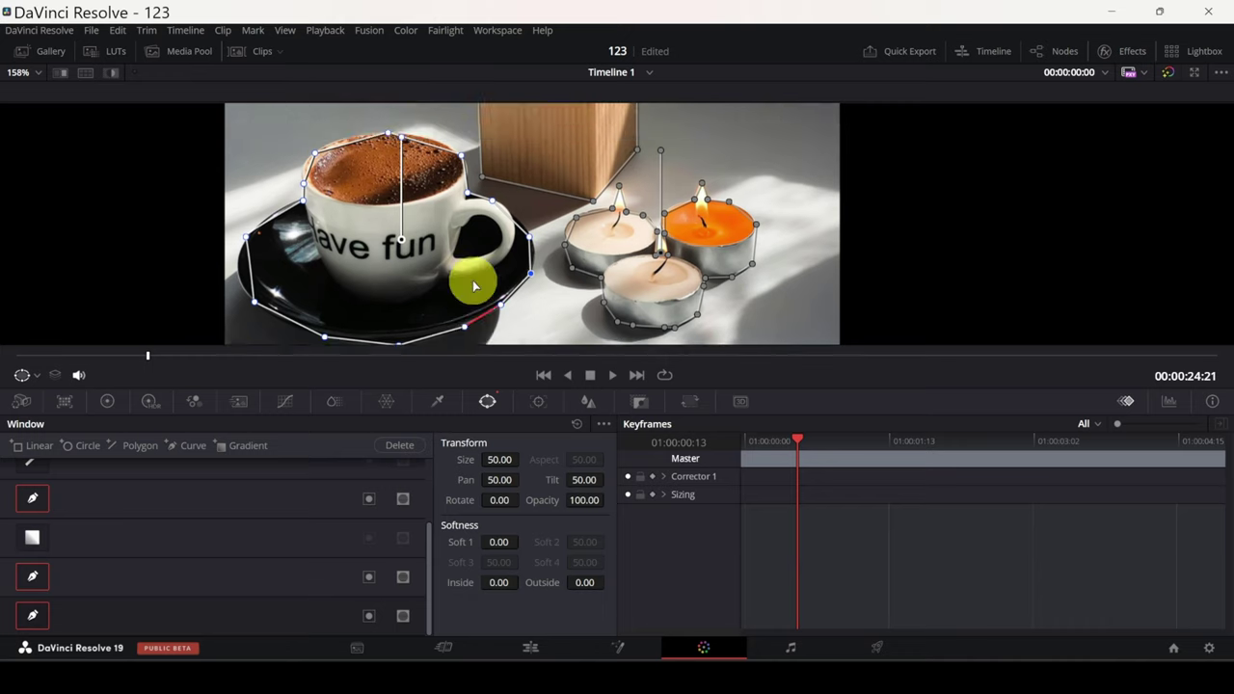
{"action": "scroll", "coordinate": [473, 278], "scroll_direction": "down", "scroll_amount": 1}
{"action": "scroll", "coordinate": [624, 250], "scroll_direction": "up", "scroll_amount": 2}
{"action": "scroll", "coordinate": [625, 250], "scroll_direction": "up", "scroll_amount": 3}
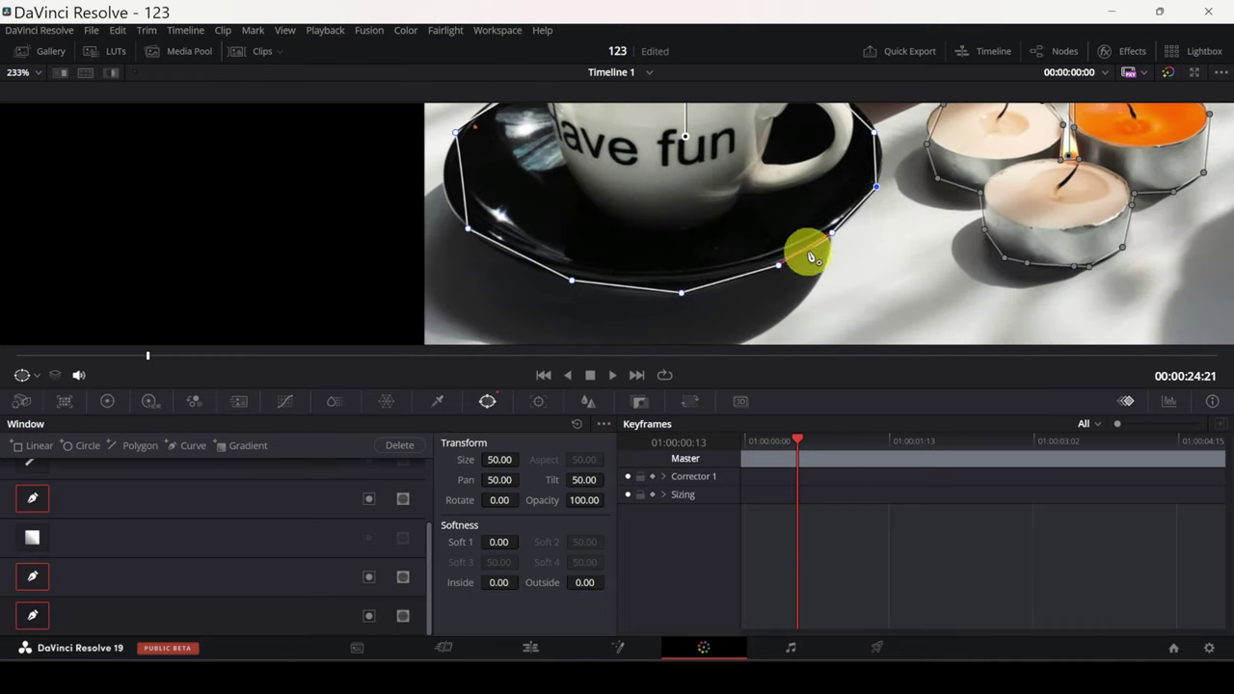
{"action": "left_click", "coordinate": [812, 251]}
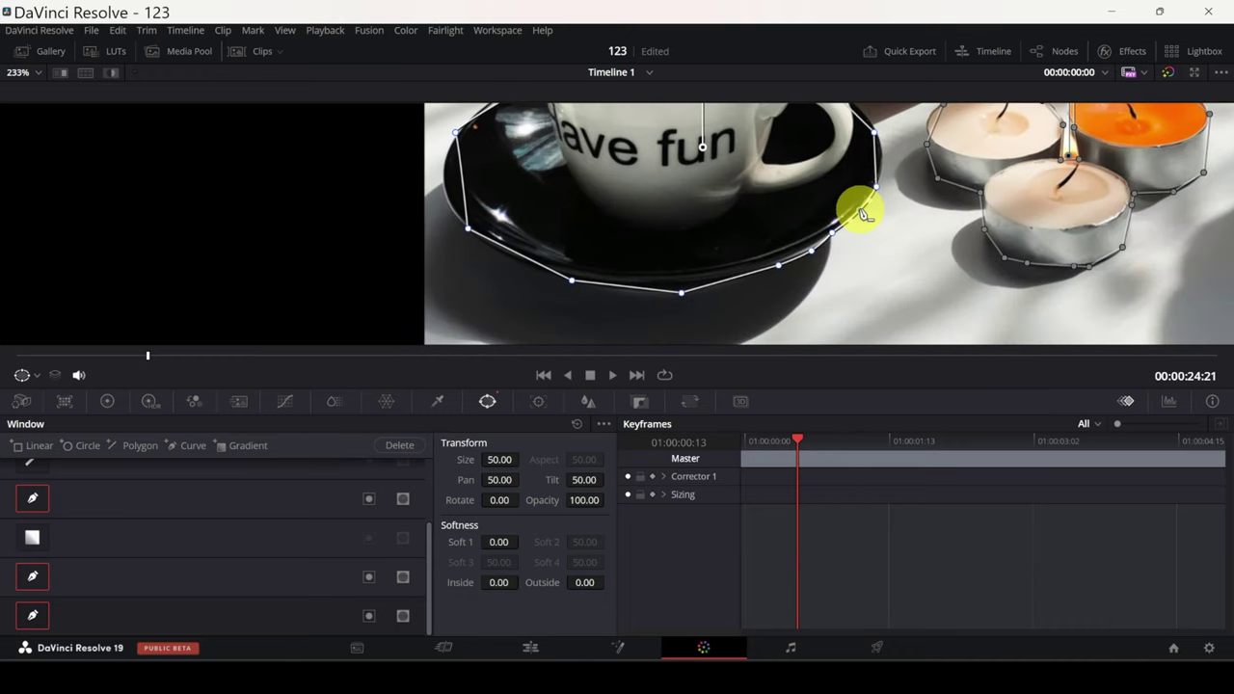
{"action": "left_click", "coordinate": [860, 209]}
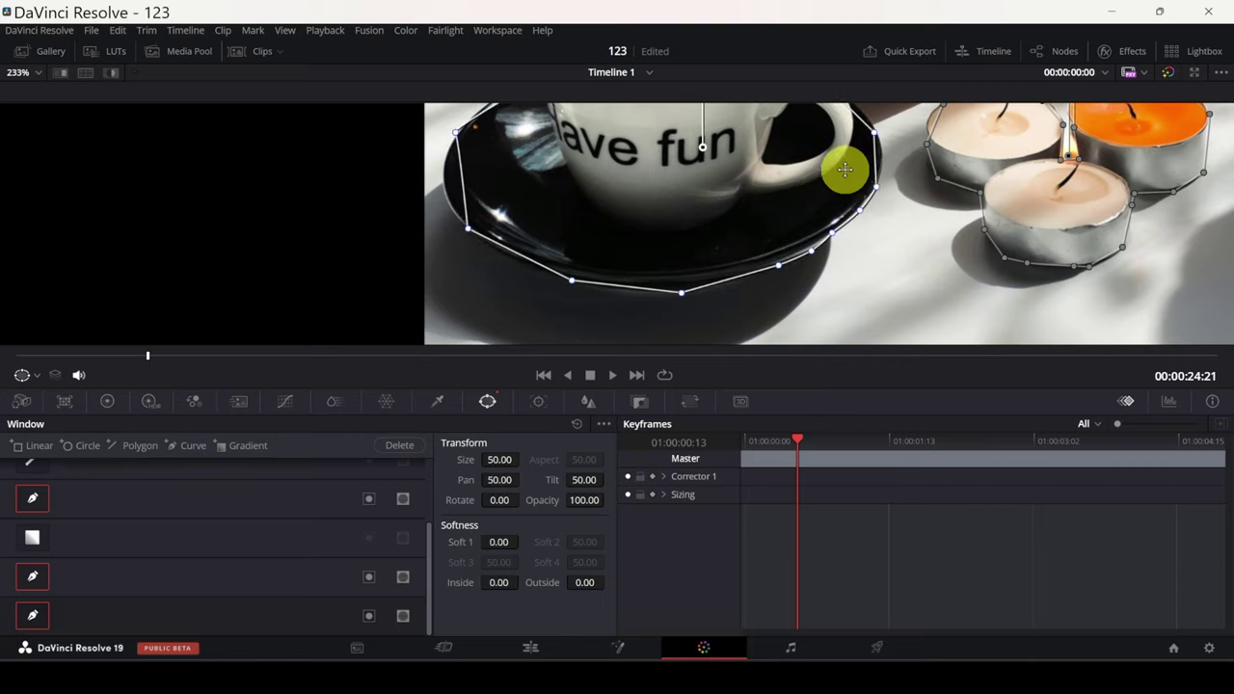
{"action": "left_click_drag", "start_coordinate": [843, 170], "coordinate": [684, 261]}
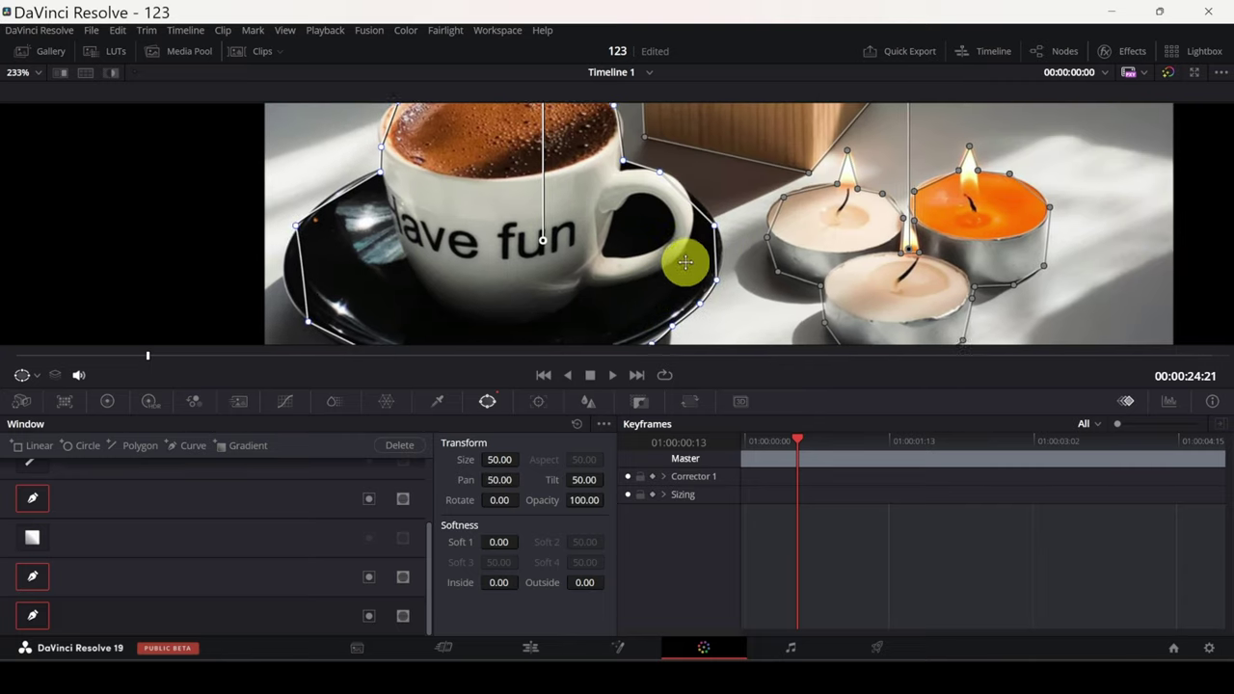
{"action": "left_click", "coordinate": [702, 199]}
{"action": "left_click", "coordinate": [722, 221]}
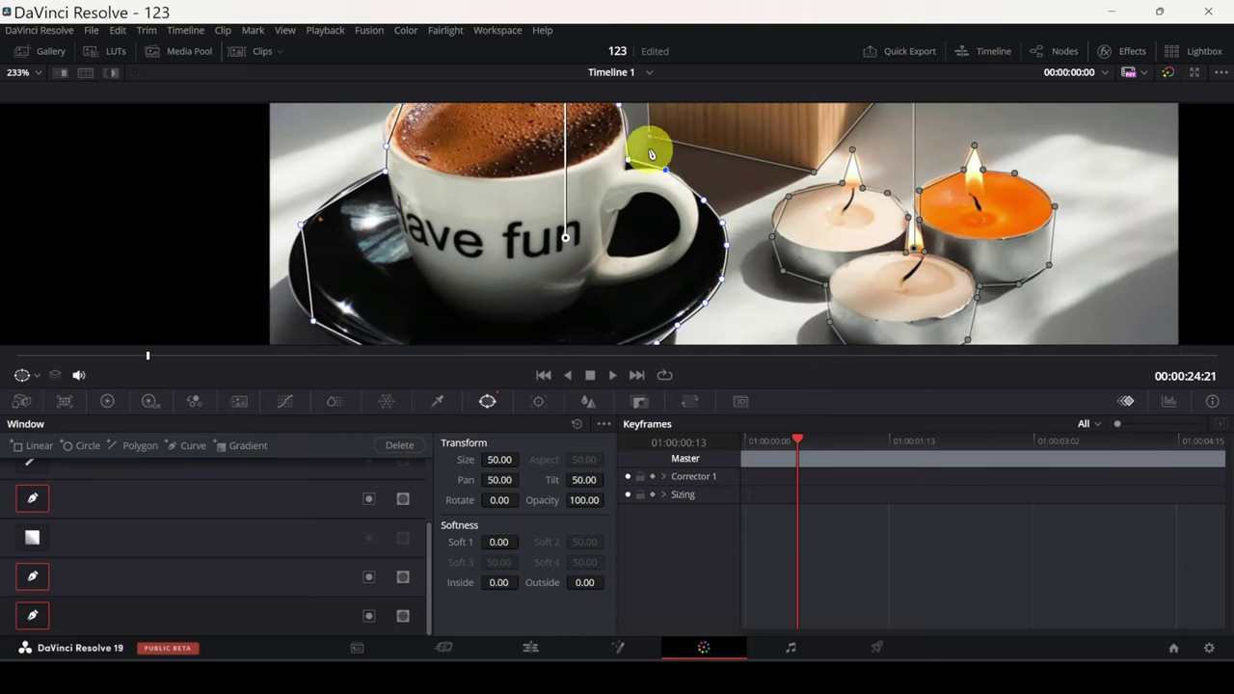
Add further points to the cup window around the cup's rim and along the saucer's left and lower edges.
{"action": "scroll", "coordinate": [650, 143], "scroll_direction": "up", "scroll_amount": 3}
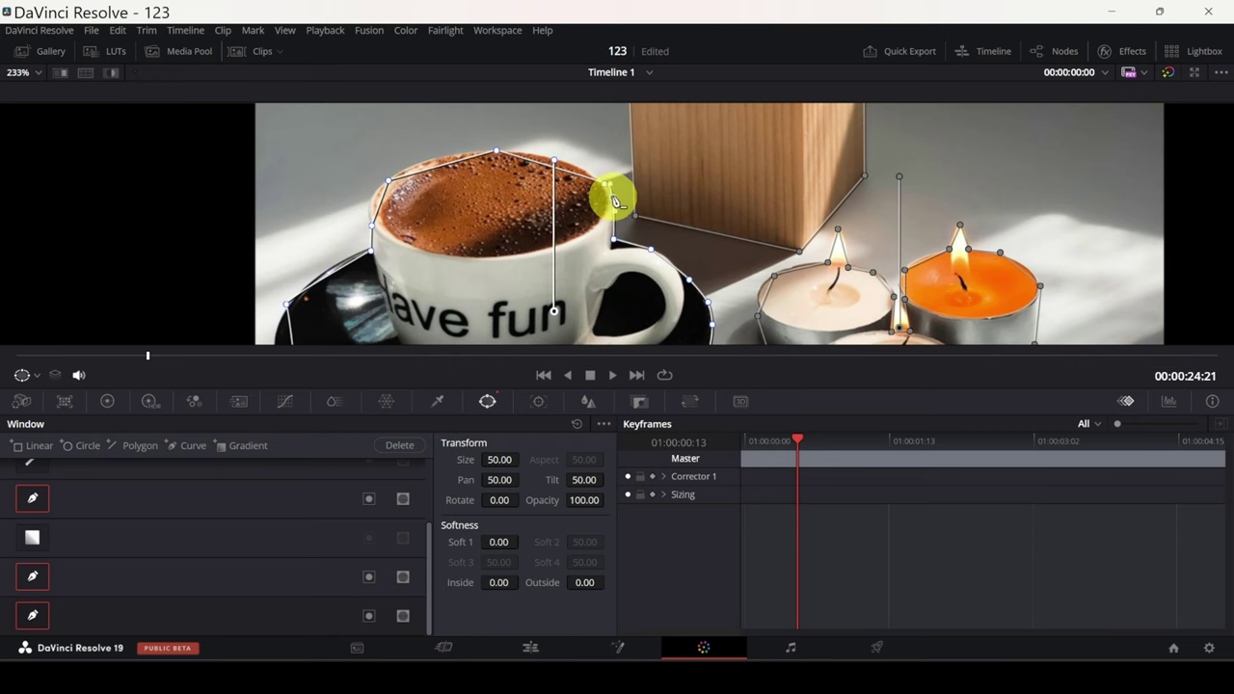
{"action": "scroll", "coordinate": [617, 200], "scroll_direction": "up", "scroll_amount": 1}
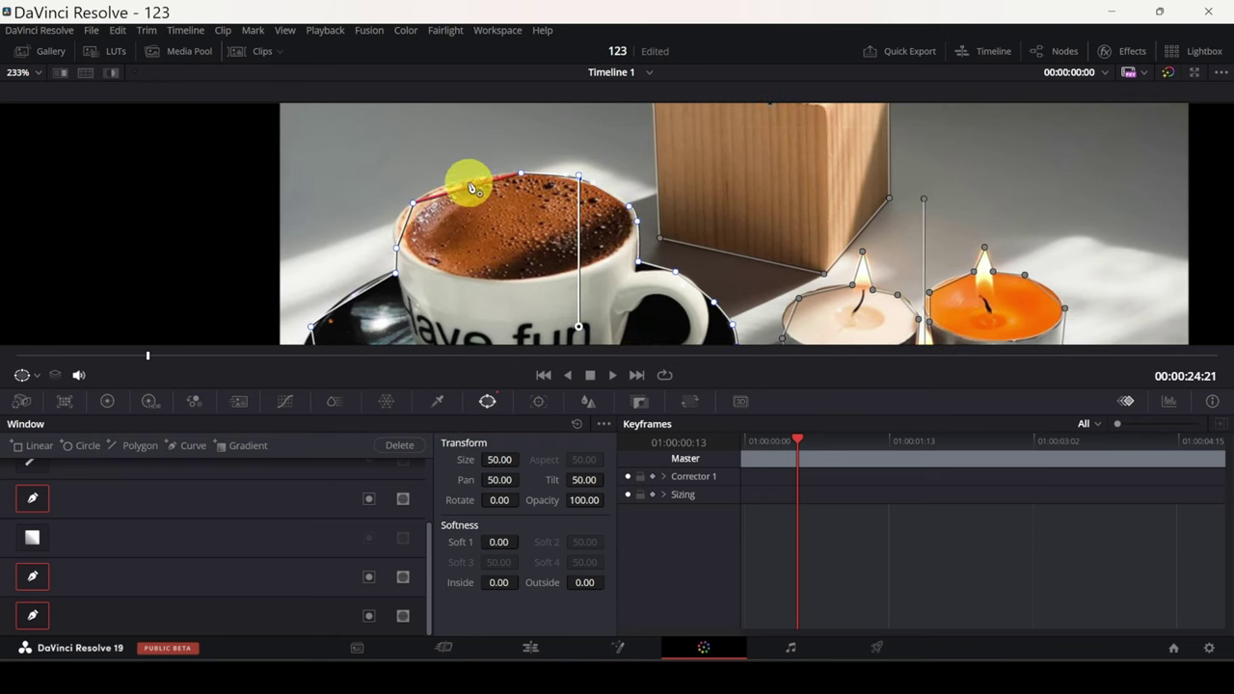
{"action": "scroll", "coordinate": [453, 181], "scroll_direction": "down", "scroll_amount": 2}
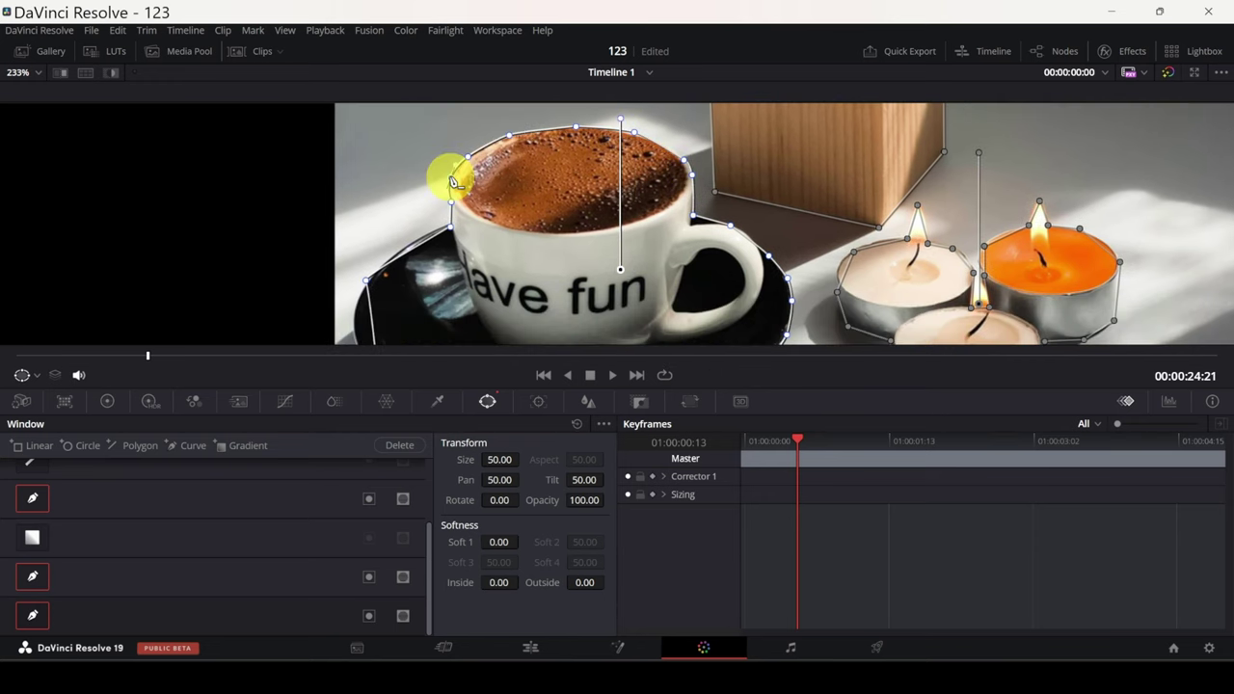
{"action": "scroll", "coordinate": [492, 178], "scroll_direction": "down", "scroll_amount": 3}
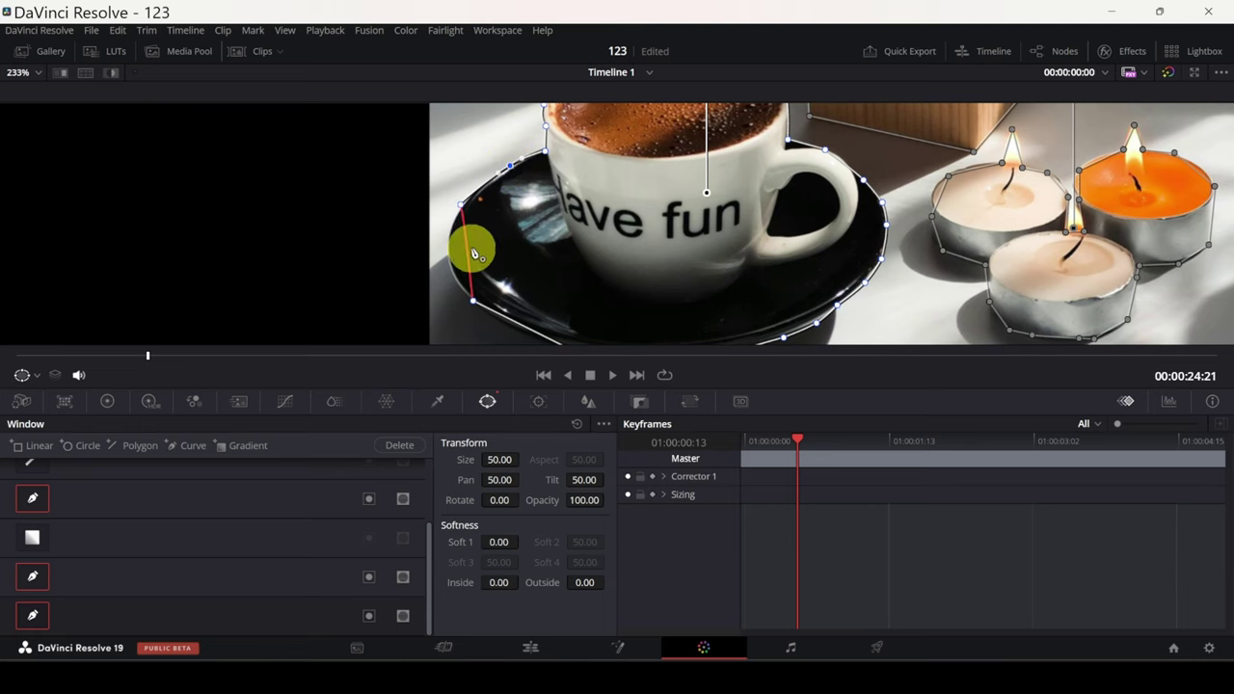
{"action": "scroll", "coordinate": [520, 265], "scroll_direction": "down", "scroll_amount": 3}
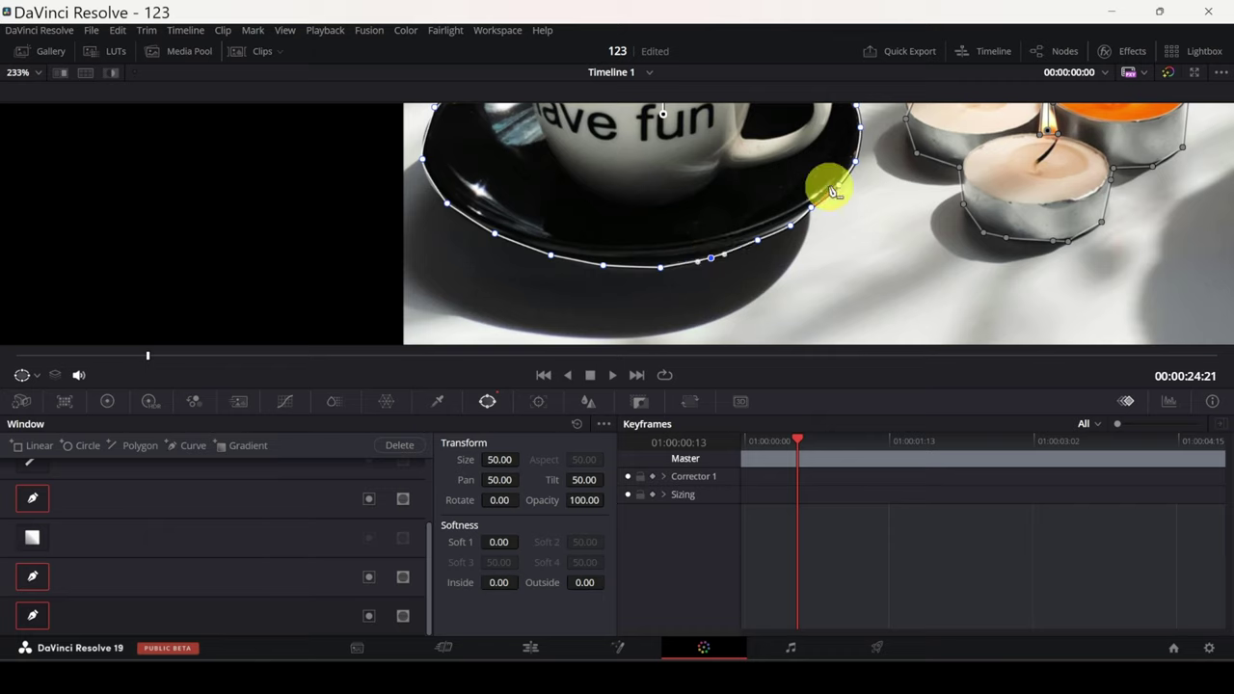
Refine the small candles' curve window by adding points around the orange candle's edge and flame.
{"action": "scroll", "coordinate": [826, 187], "scroll_direction": "up", "scroll_amount": 3}
{"action": "scroll", "coordinate": [853, 241], "scroll_direction": "up", "scroll_amount": 2}
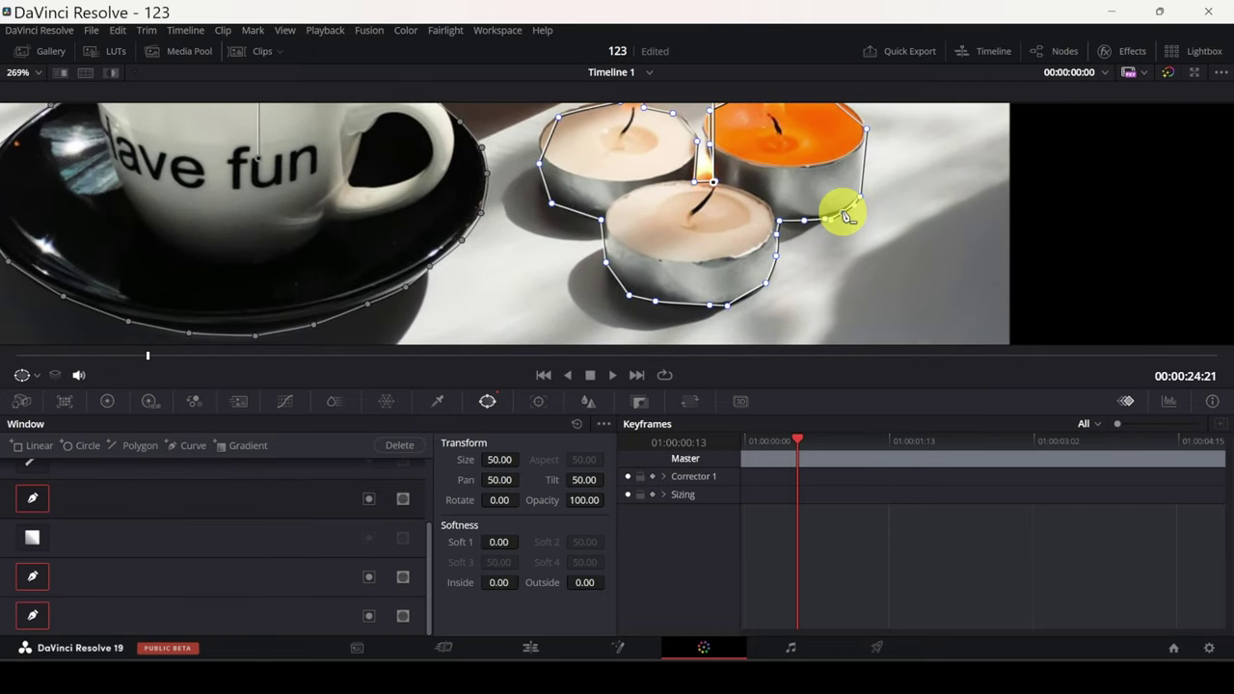
{"action": "scroll", "coordinate": [822, 241], "scroll_direction": "up", "scroll_amount": 3}
{"action": "left_click", "coordinate": [822, 241]}
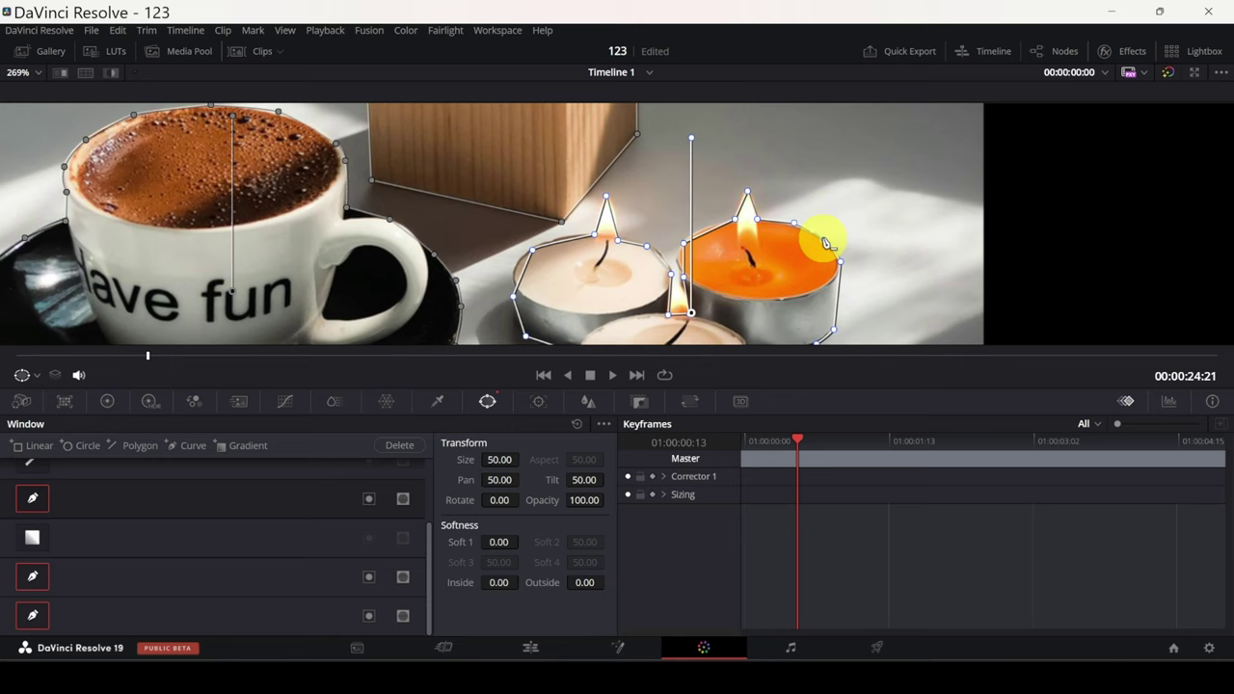
{"action": "left_click", "coordinate": [754, 208]}
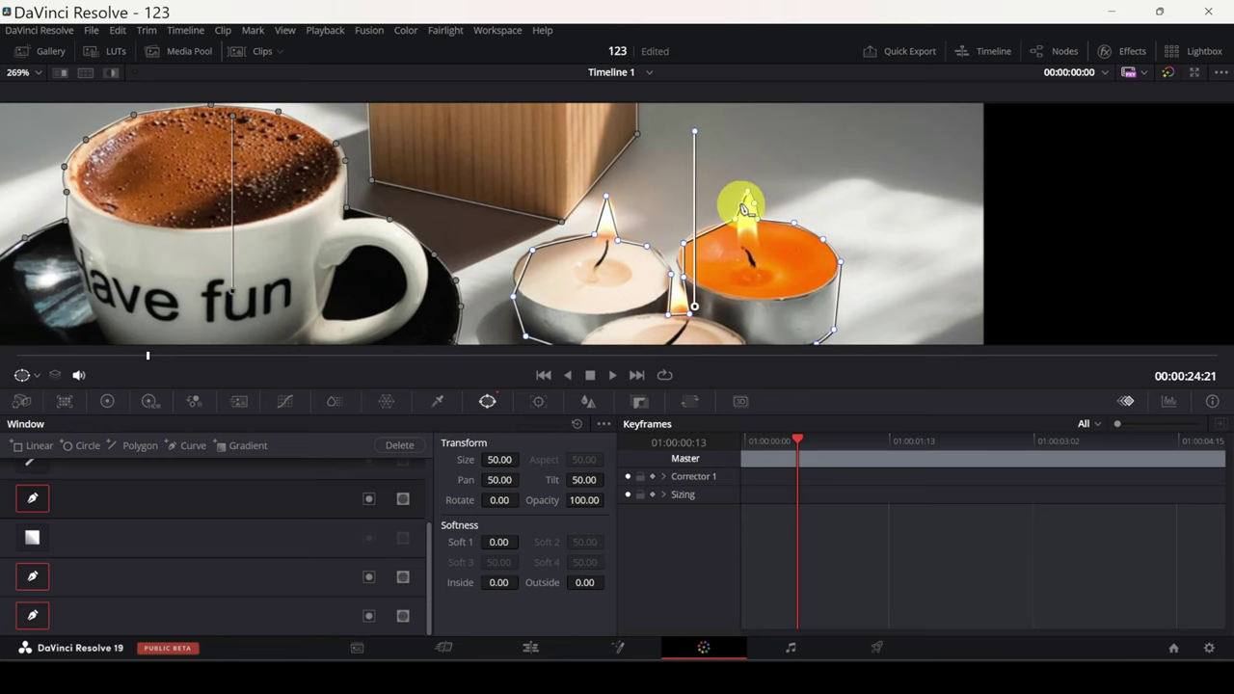
{"action": "left_click", "coordinate": [682, 265]}
Add points to the small candles' window around the rear white candle and along the front candle's lower edge.
{"action": "scroll", "coordinate": [682, 265], "scroll_direction": "down", "scroll_amount": 1}
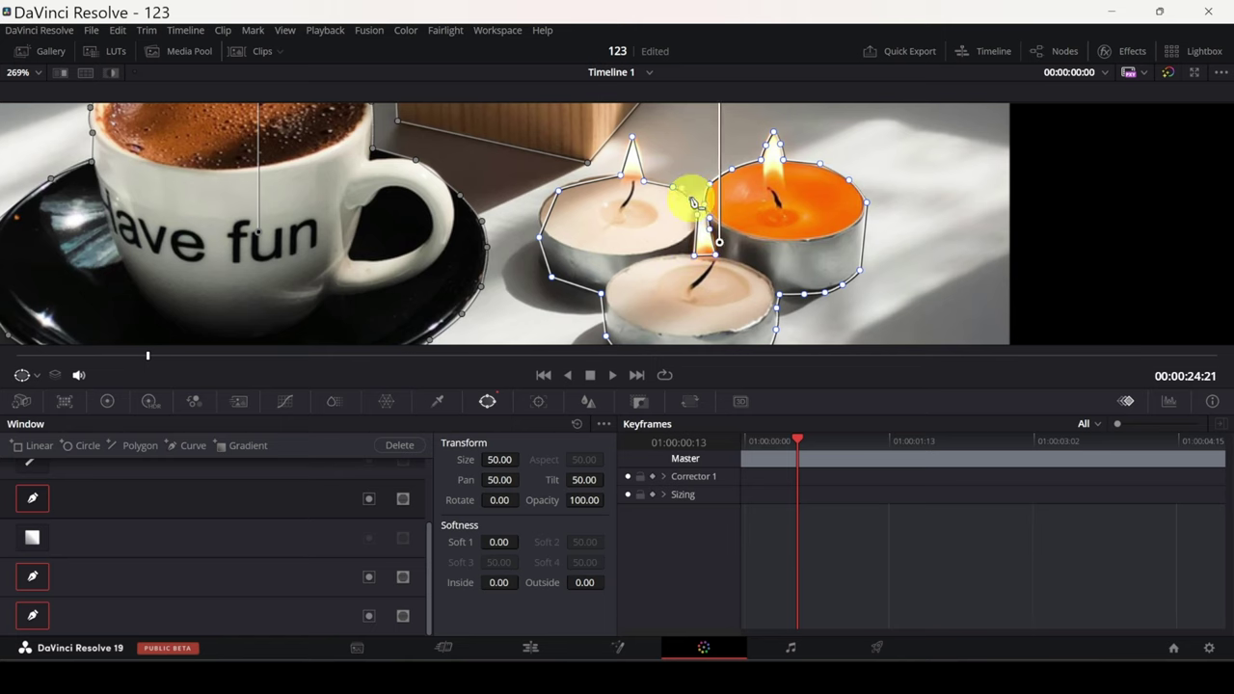
{"action": "left_click", "coordinate": [594, 184]}
{"action": "left_click", "coordinate": [545, 206]}
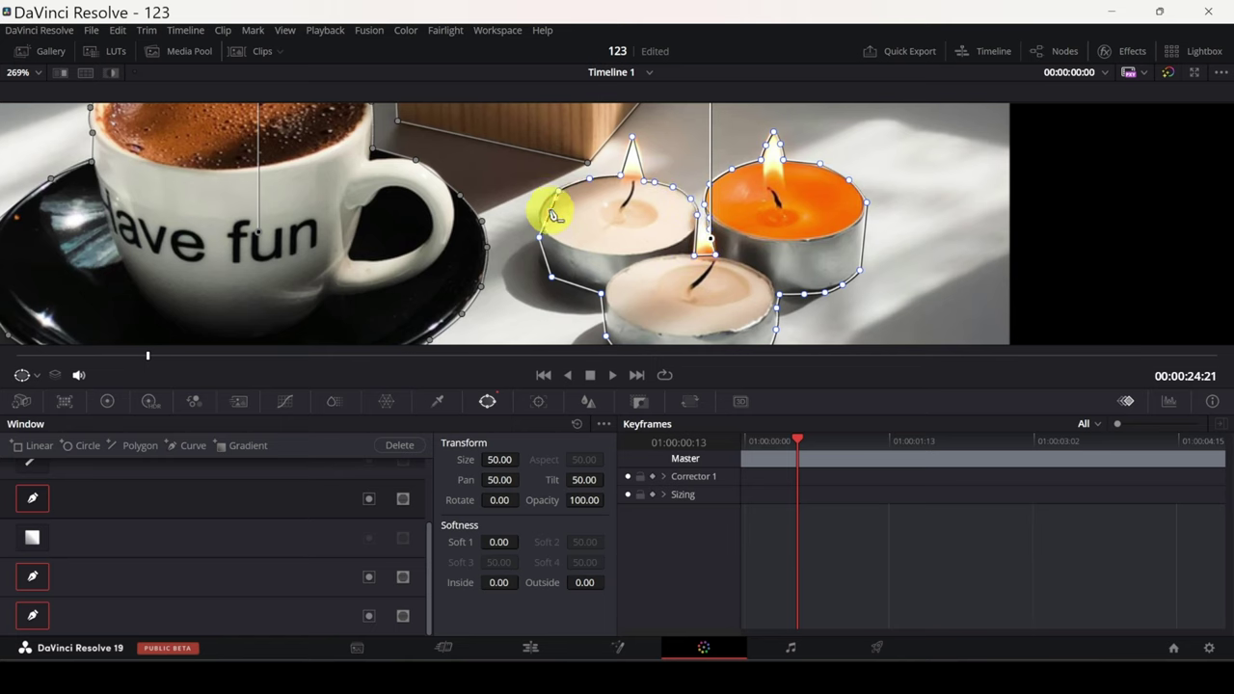
{"action": "left_click", "coordinate": [542, 263]}
{"action": "scroll", "coordinate": [653, 298], "scroll_direction": "down", "scroll_amount": 1}
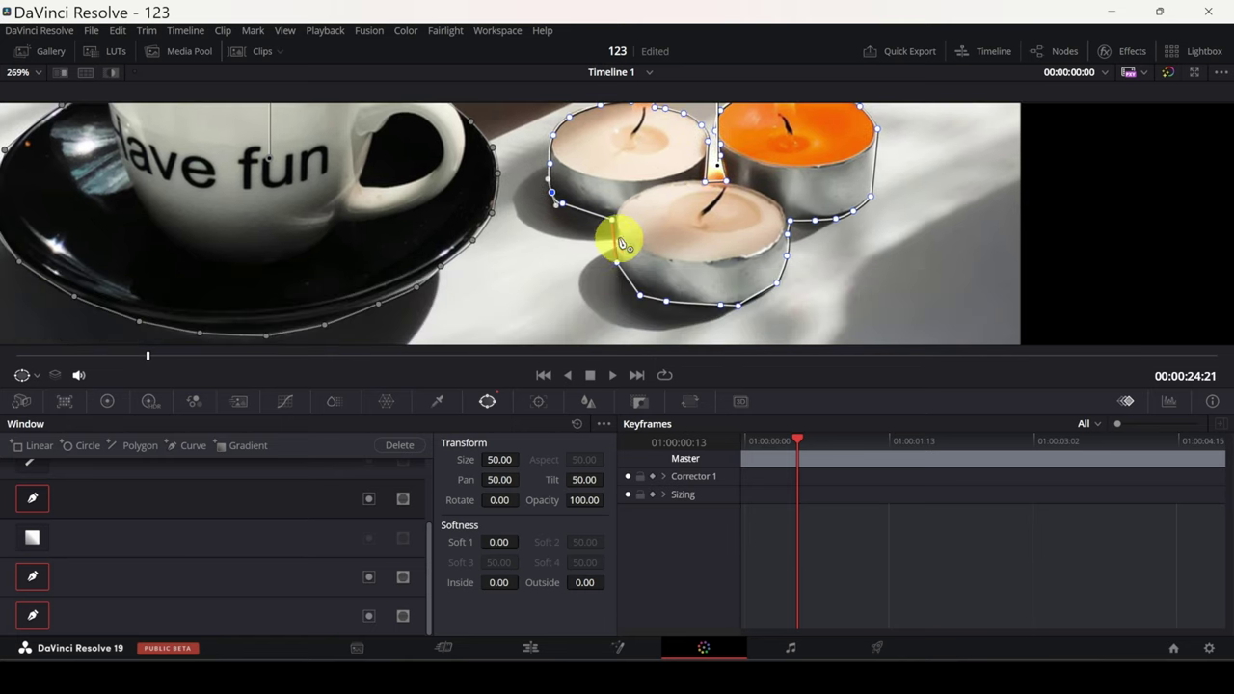
{"action": "left_click", "coordinate": [630, 282]}
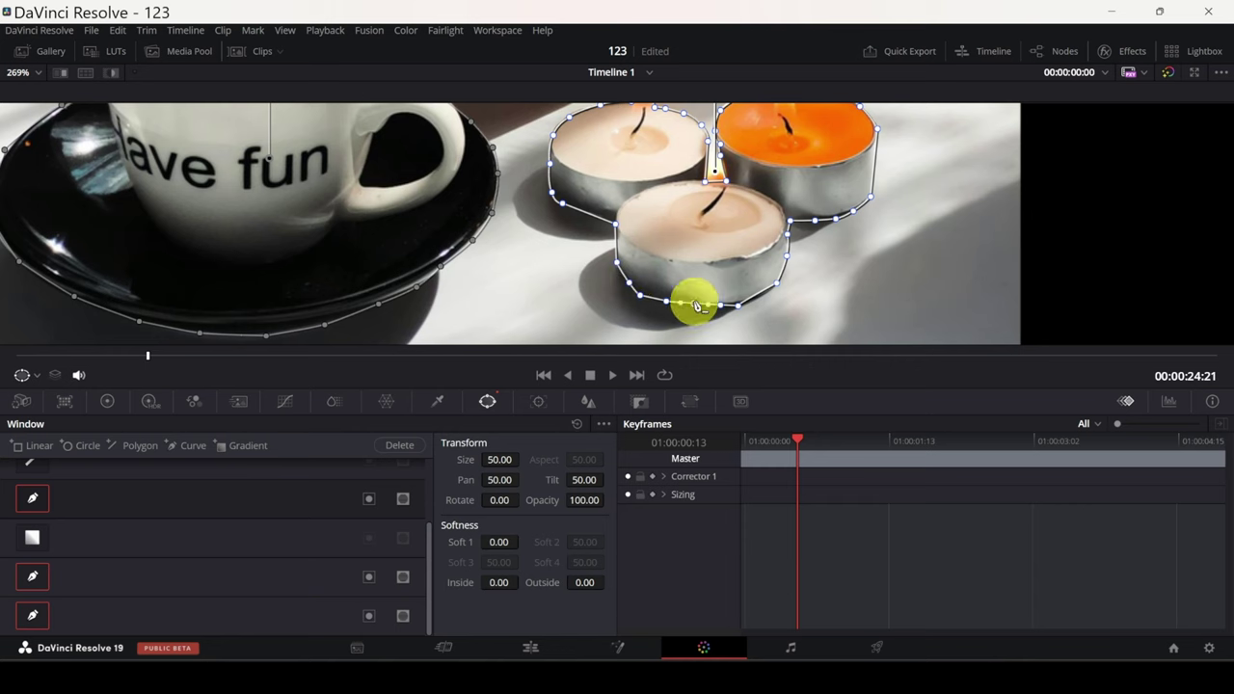
{"action": "left_click", "coordinate": [694, 304]}
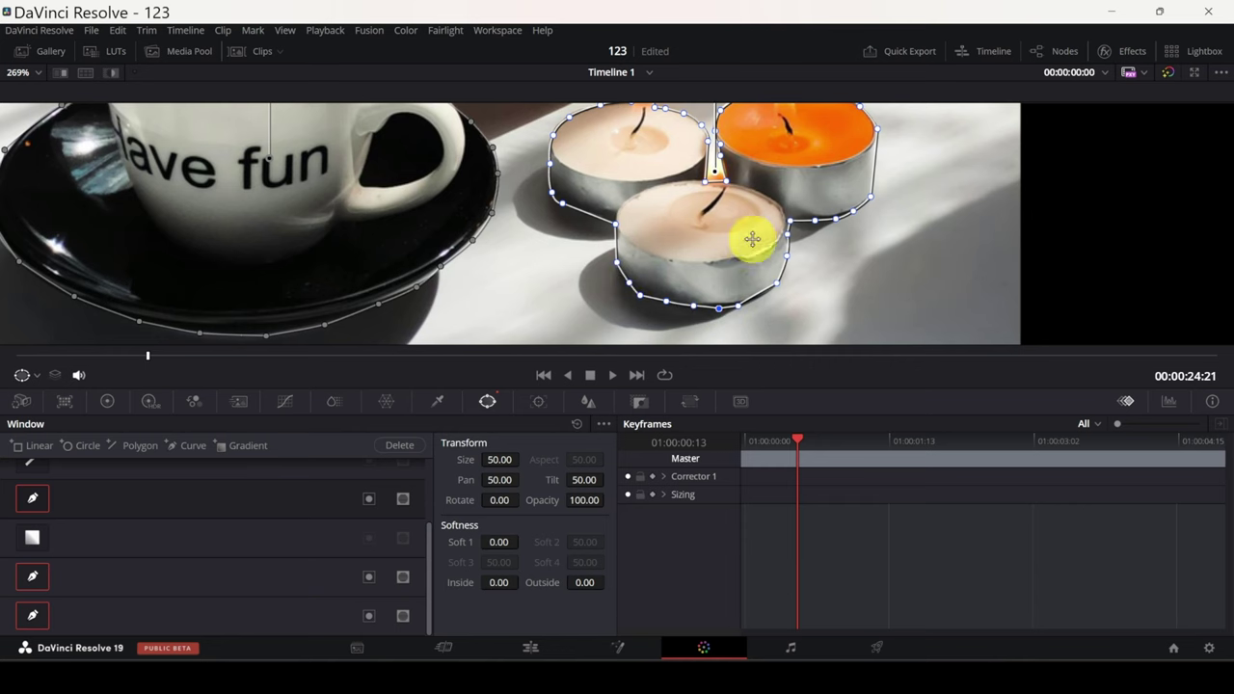
Show the node graph, add an alpha output, and connect node 01's alpha output to it.
{"action": "scroll", "coordinate": [750, 303], "scroll_direction": "down", "scroll_amount": 4}
{"action": "scroll", "coordinate": [647, 144], "scroll_direction": "up", "scroll_amount": 3}
{"action": "scroll", "coordinate": [568, 240], "scroll_direction": "down", "scroll_amount": 2}
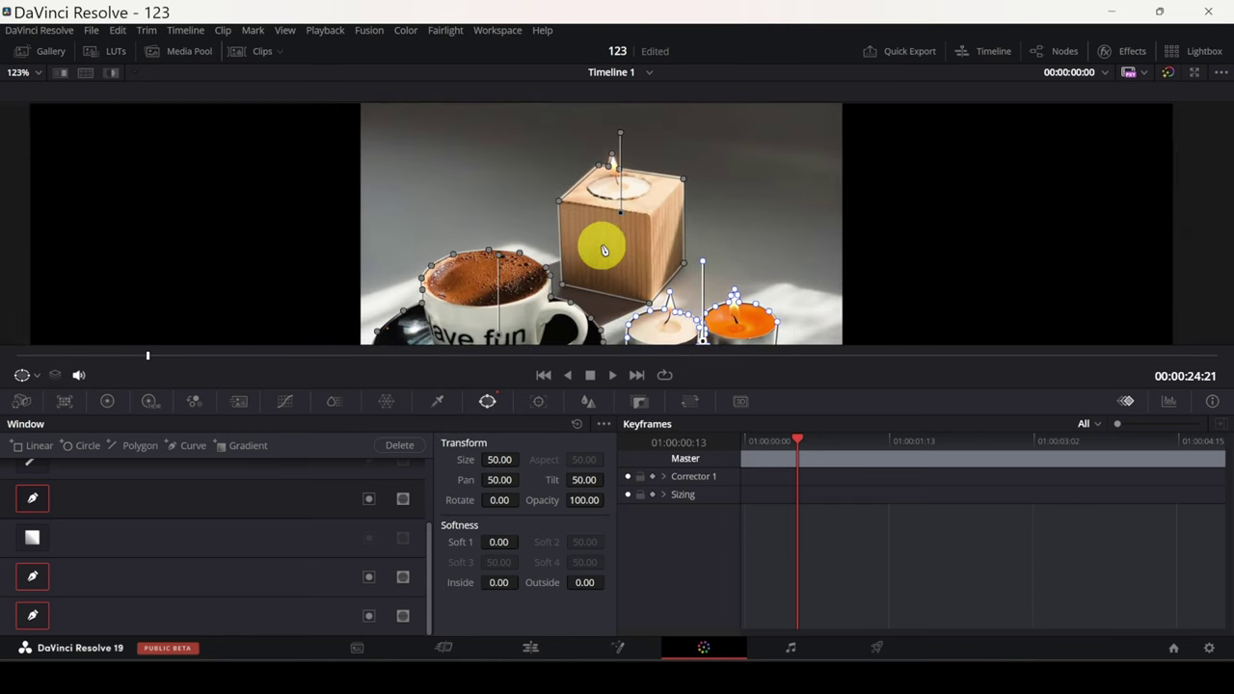
{"action": "scroll", "coordinate": [567, 206], "scroll_direction": "down", "scroll_amount": 3}
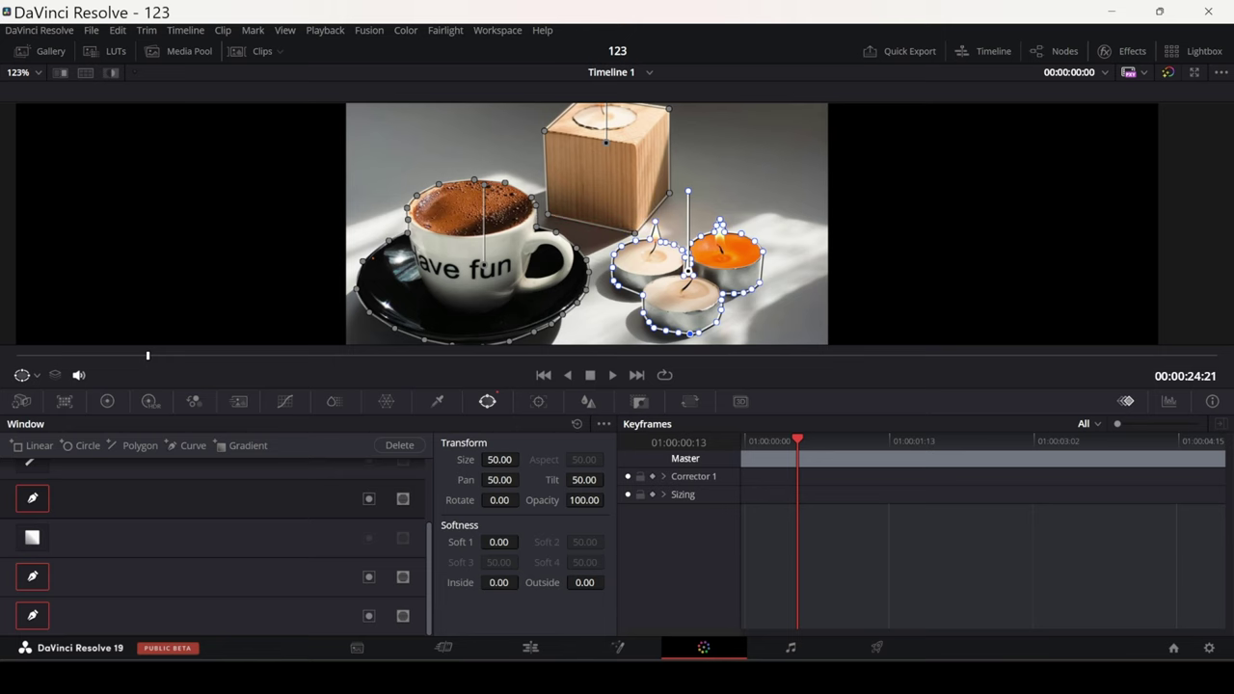
{"action": "left_click", "coordinate": [1064, 54]}
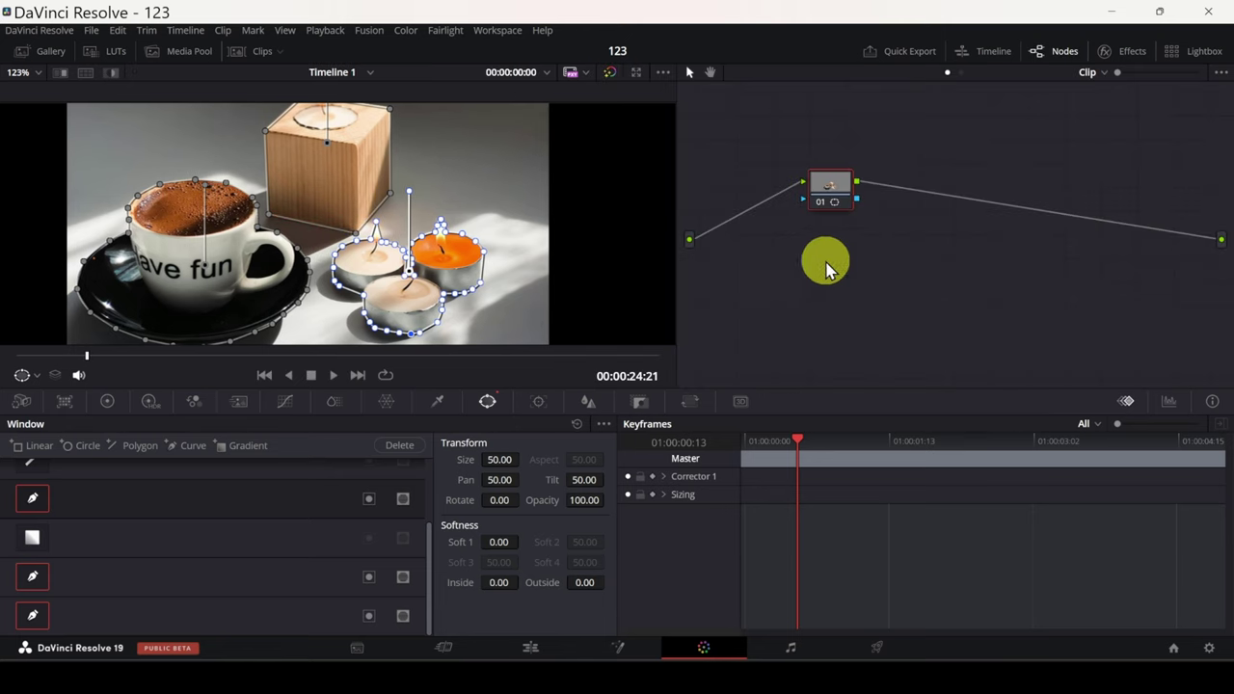
{"action": "right_click", "coordinate": [988, 265]}
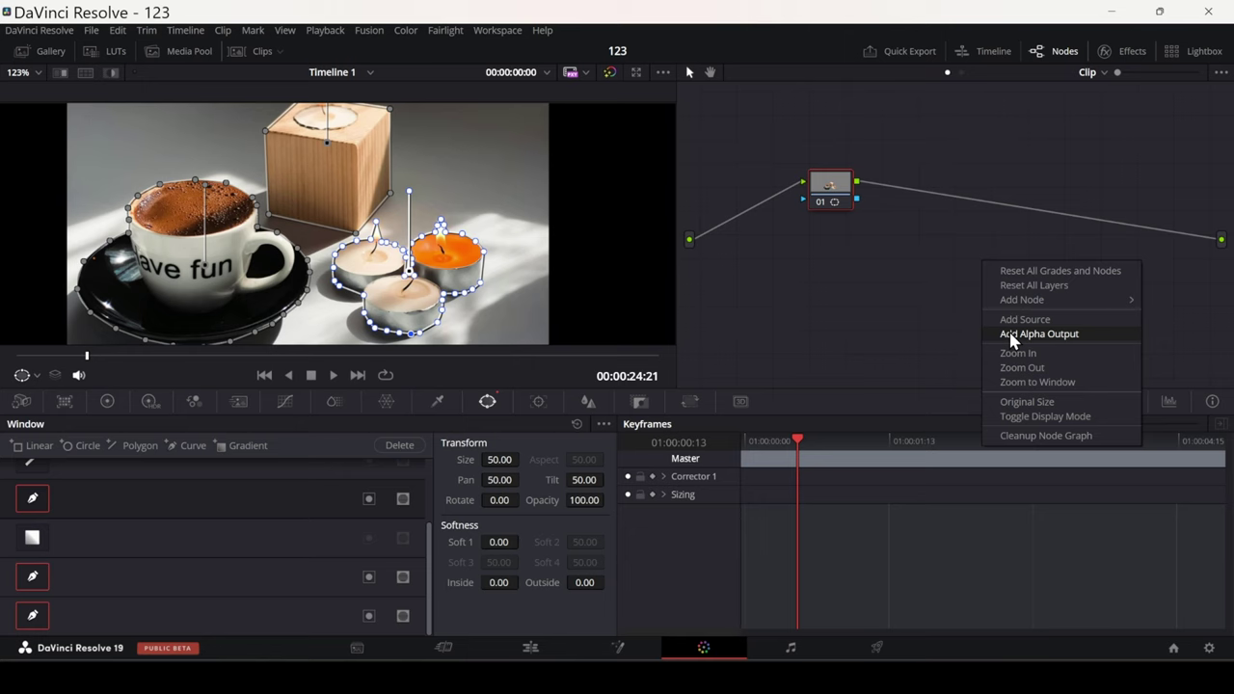
{"action": "left_click", "coordinate": [1039, 333]}
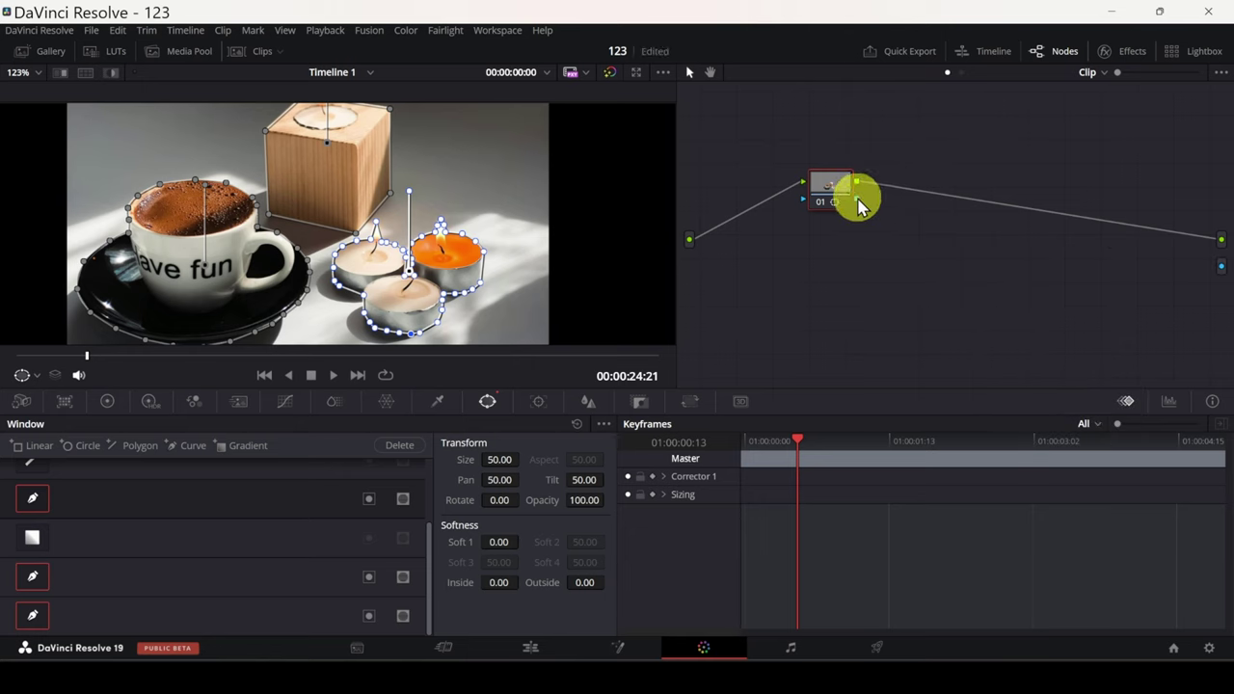
{"action": "left_click_drag", "start_coordinate": [861, 206], "coordinate": [1221, 270]}
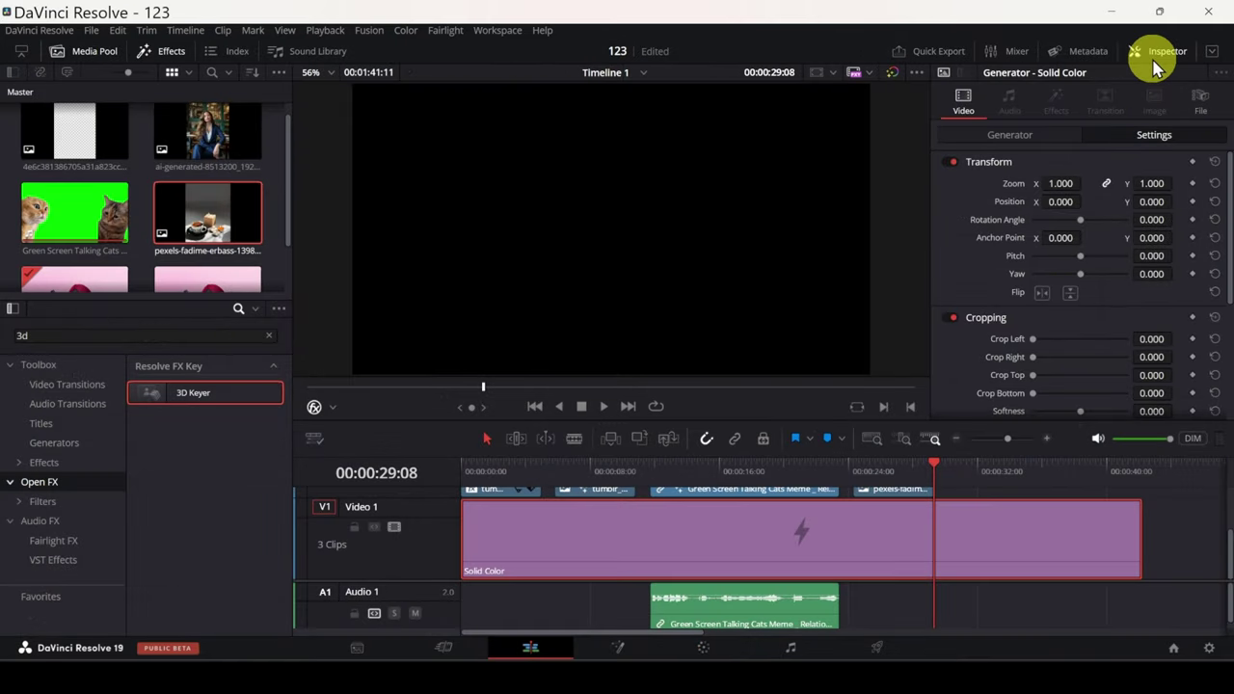
Set the Solid Color generator's colour to bright green #5ec300 and move the playhead over the pexels-fadime-erbass clip.
{"action": "left_click", "coordinate": [1008, 136]}
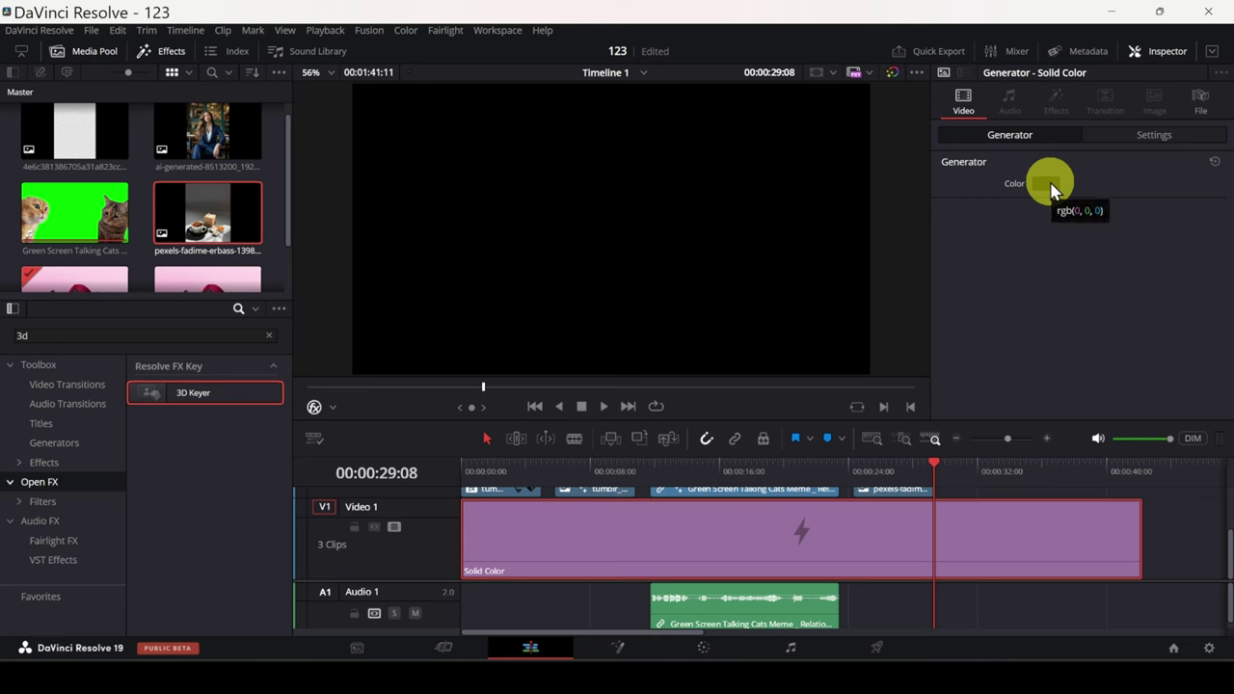
{"action": "left_click", "coordinate": [1051, 188]}
{"action": "left_click", "coordinate": [688, 199]}
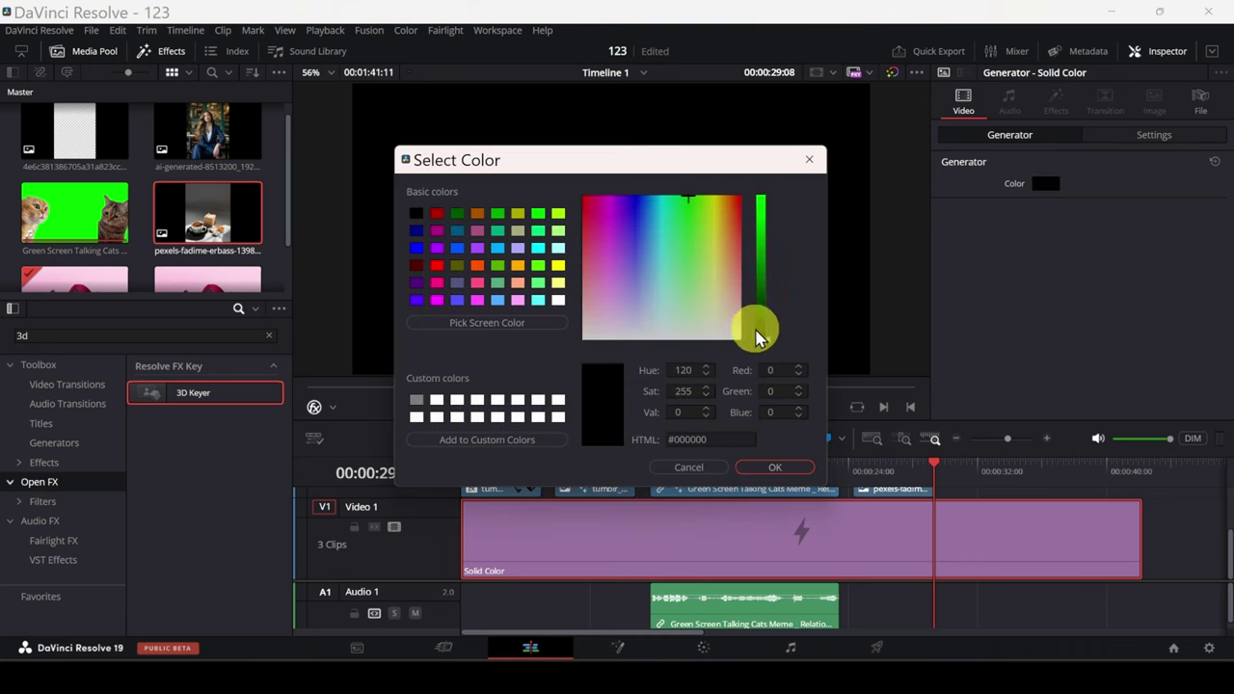
{"action": "left_click_drag", "start_coordinate": [757, 335], "coordinate": [760, 229]}
{"action": "left_click", "coordinate": [701, 200]}
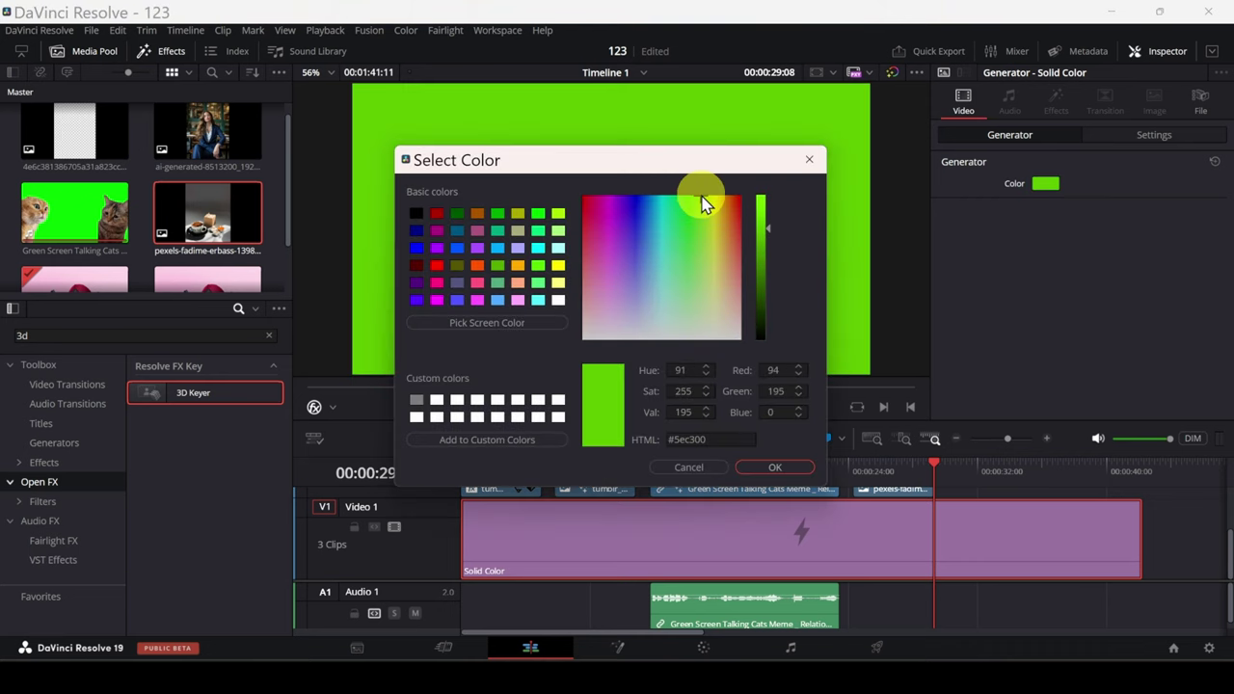
{"action": "left_click", "coordinate": [774, 467]}
{"action": "left_click", "coordinate": [881, 470]}
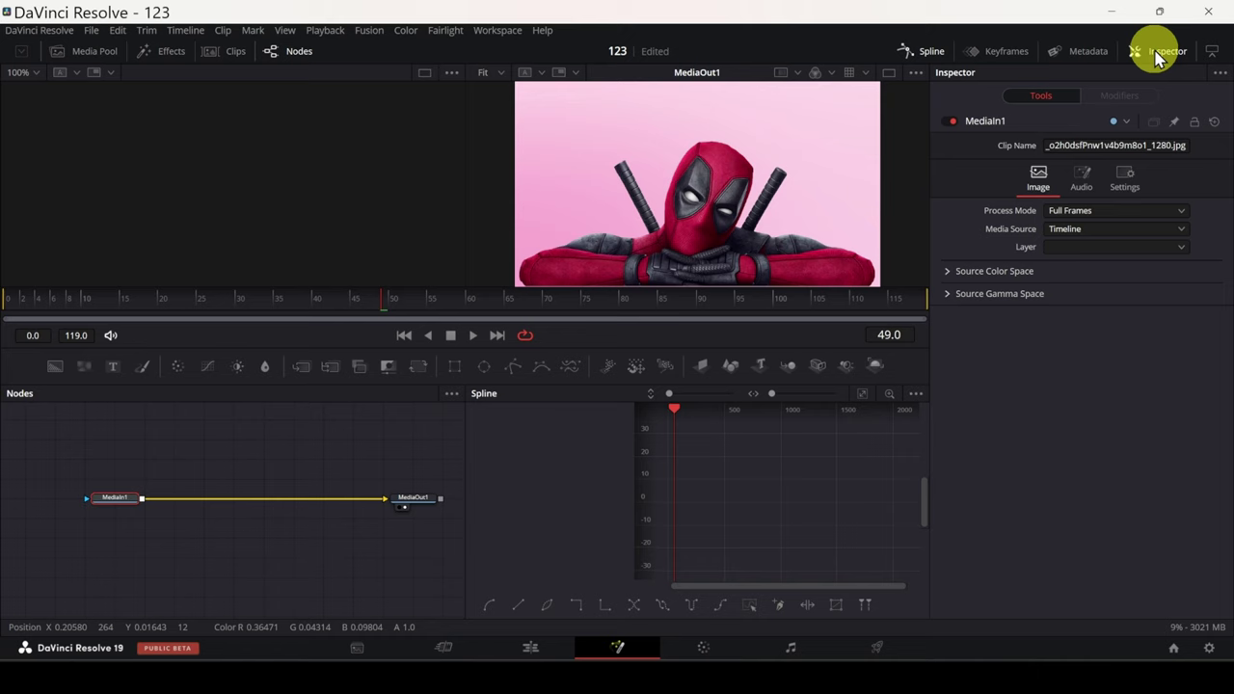
Hide the Spline editor and add a Delta Keyer node between MediaIn1 and MediaOut1.
{"action": "left_click", "coordinate": [901, 53]}
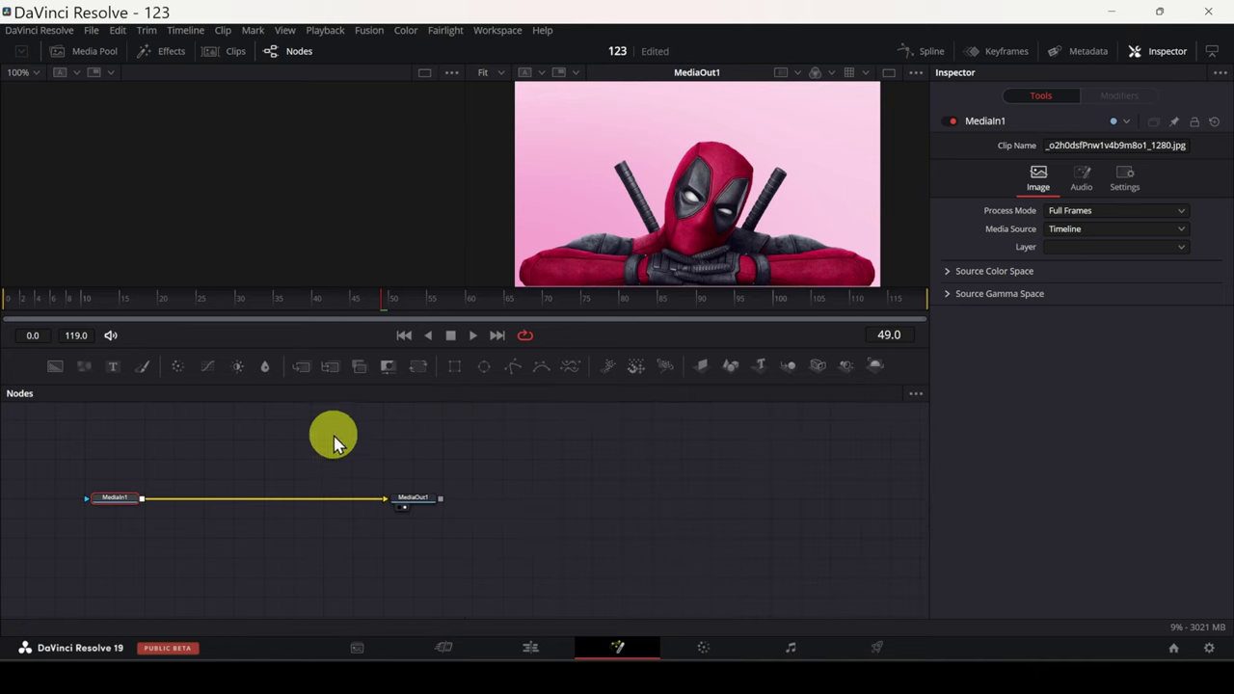
{"action": "left_click_drag", "start_coordinate": [333, 443], "coordinate": [516, 451]}
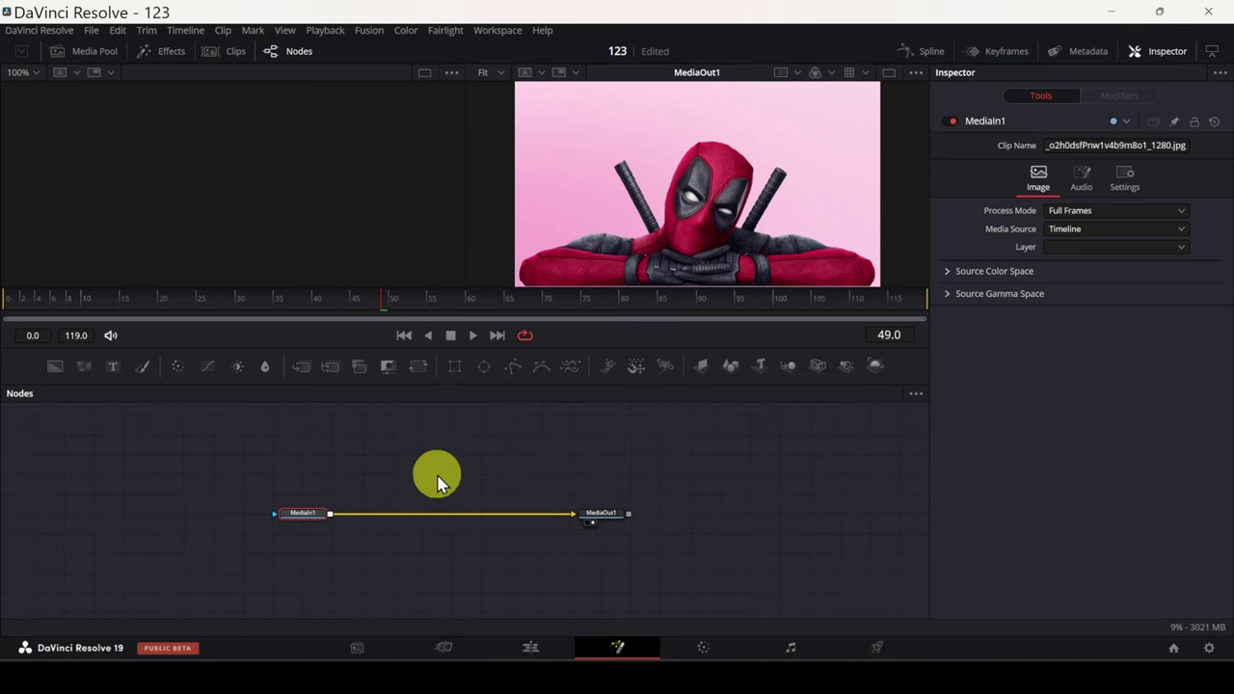
{"action": "scroll", "coordinate": [436, 480], "scroll_direction": "up", "scroll_amount": 2}
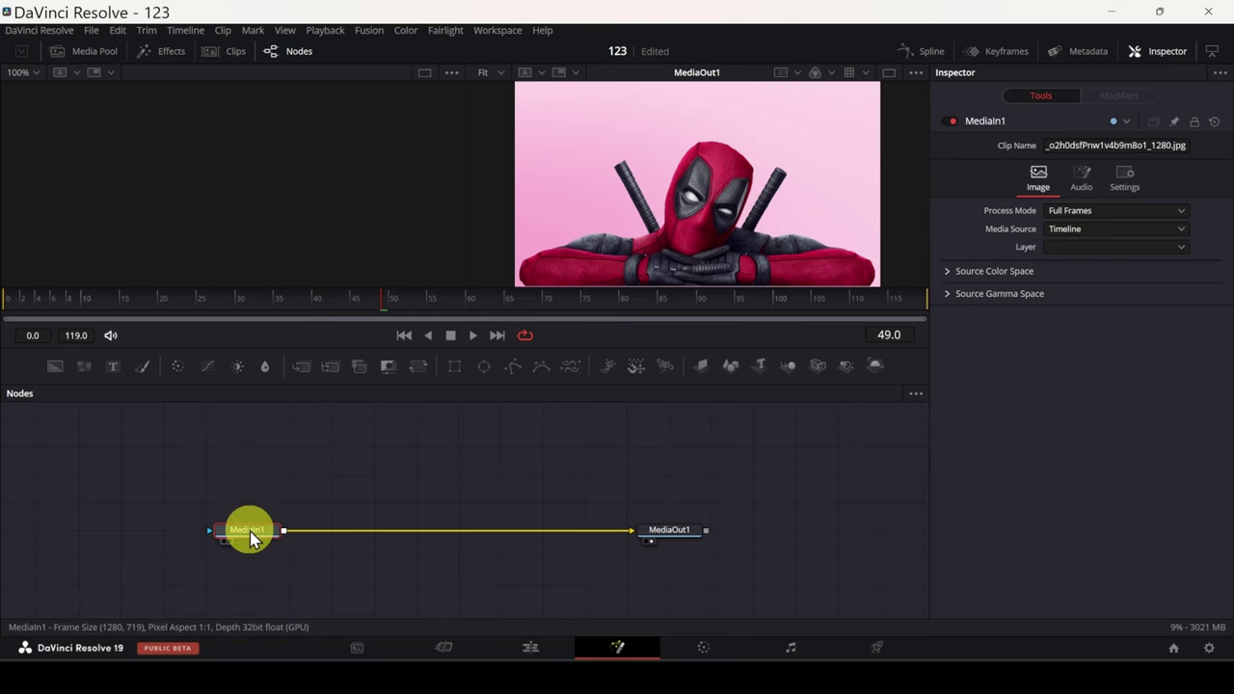
{"action": "mouse_move", "coordinate": [250, 538]}
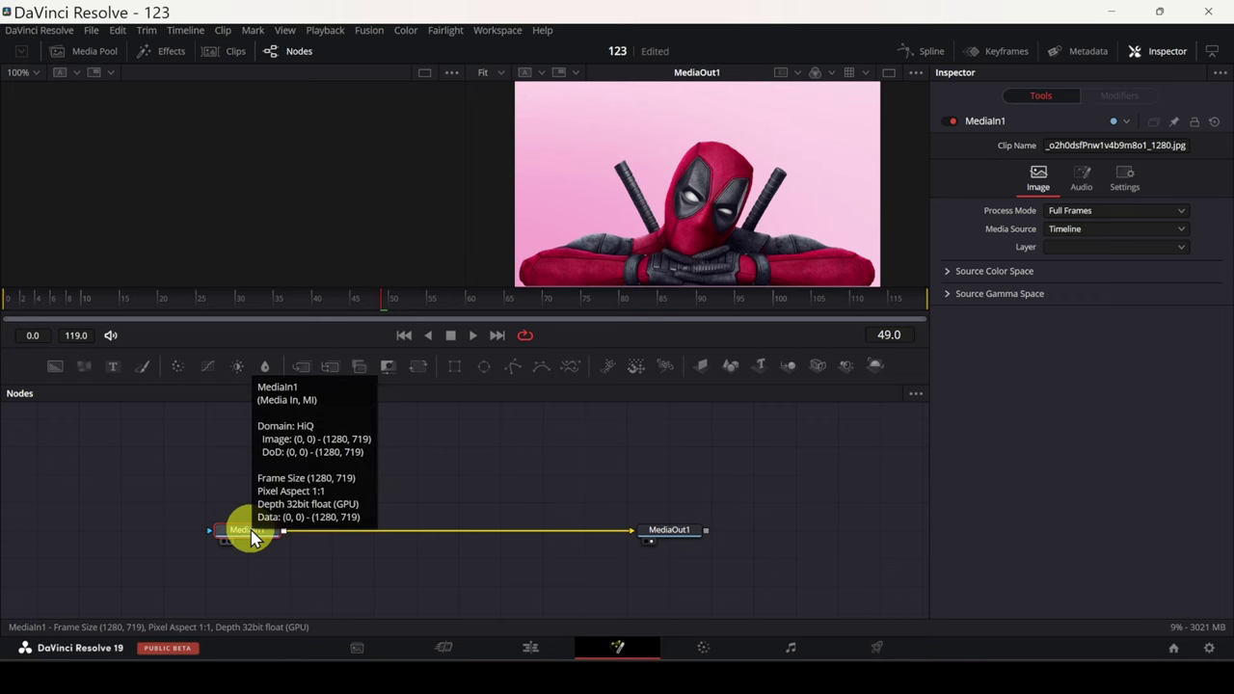
{"action": "key", "text": "shift+space"}
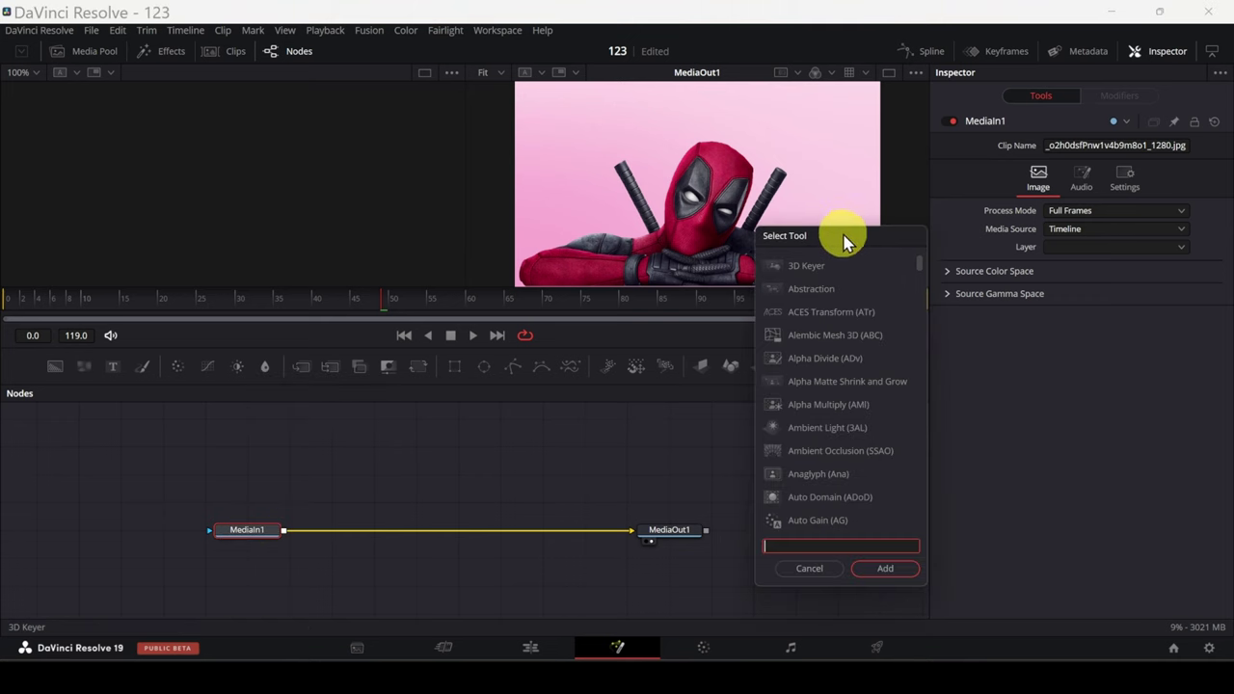
{"action": "mouse_move", "coordinate": [845, 242]}
{"action": "left_mouse_down"}
{"action": "mouse_move", "coordinate": [735, 201]}
{"action": "mouse_move", "coordinate": [790, 240]}
{"action": "mouse_move", "coordinate": [837, 242]}
{"action": "left_mouse_up"}
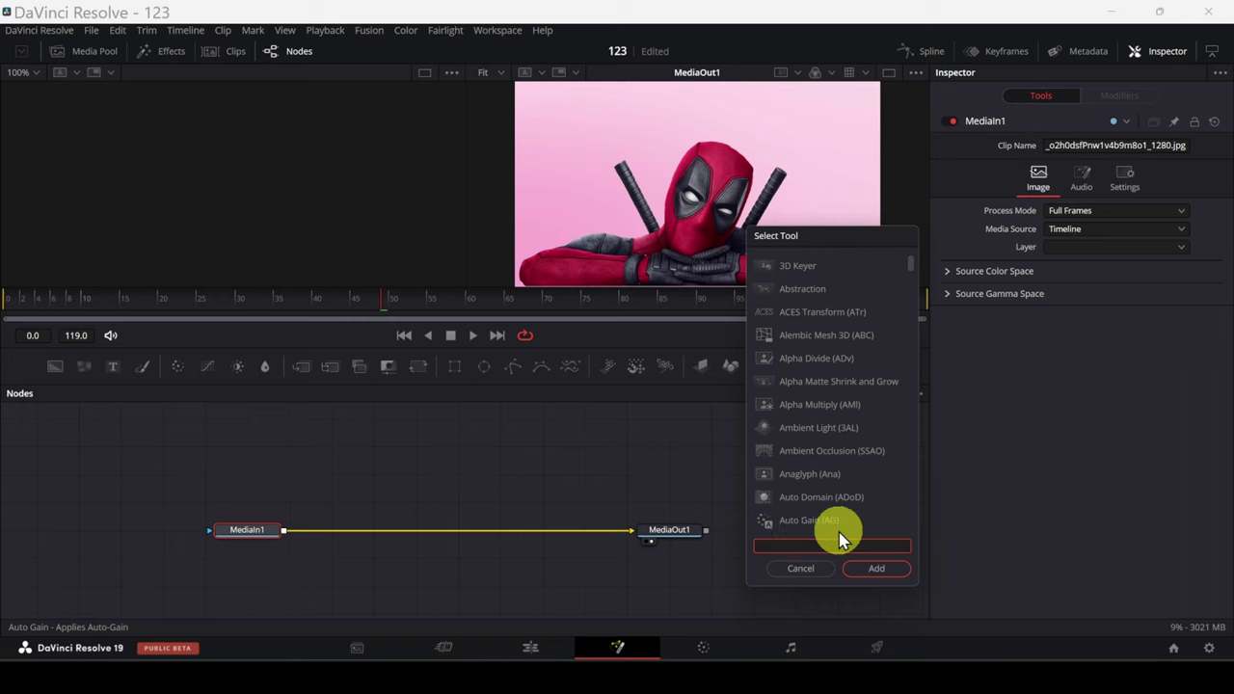
{"action": "type", "text": "delta"}
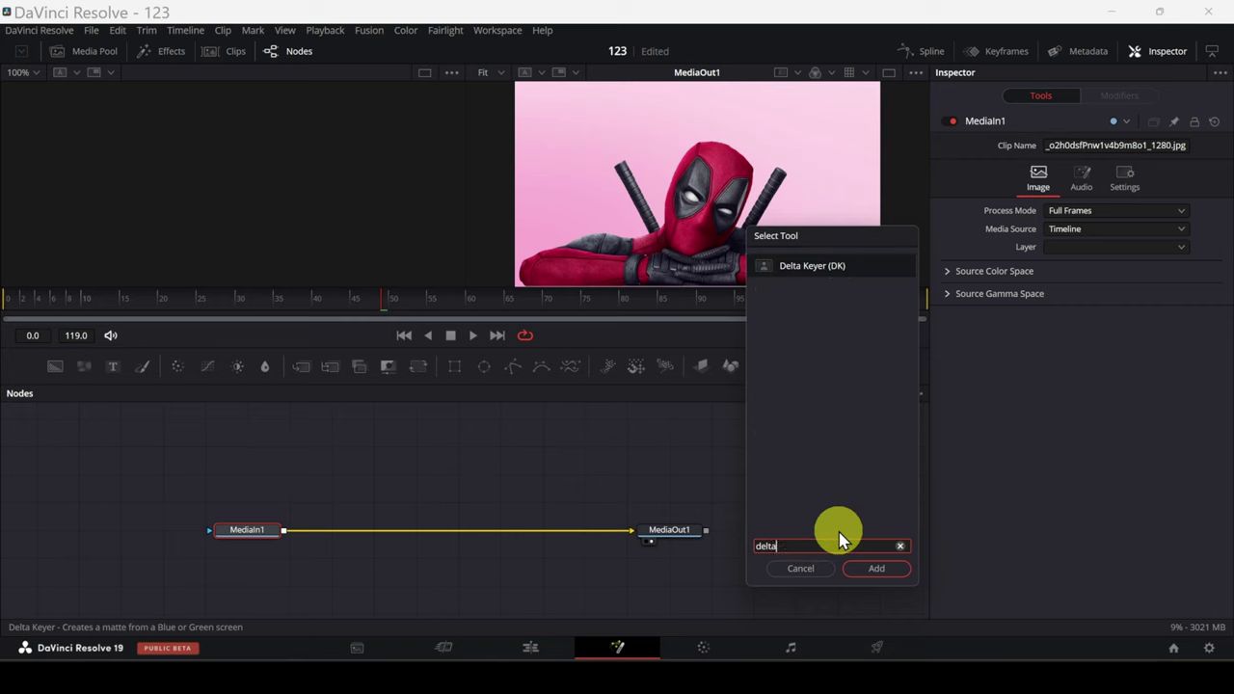
{"action": "left_click", "coordinate": [873, 568]}
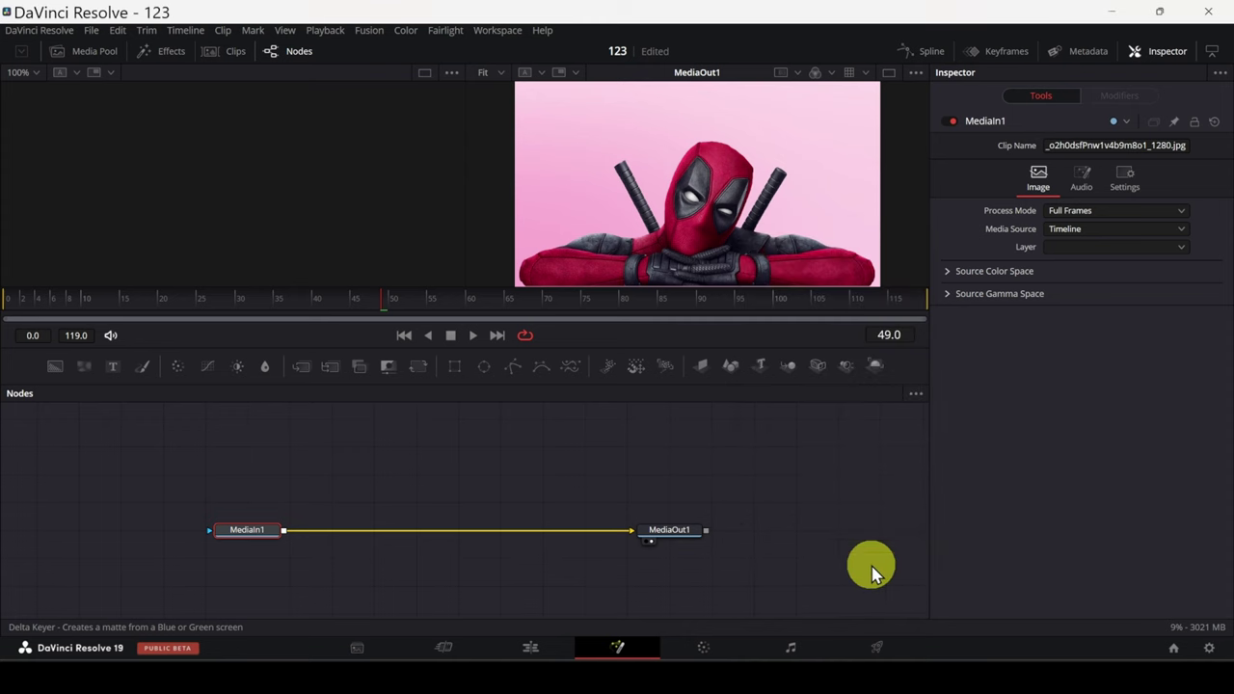
{"action": "left_click_drag", "start_coordinate": [331, 536], "coordinate": [409, 536]}
Set the Delta Keyer's background colour by sampling the pink backdrop beside the character in the viewer.
{"action": "left_click", "coordinate": [1082, 211]}
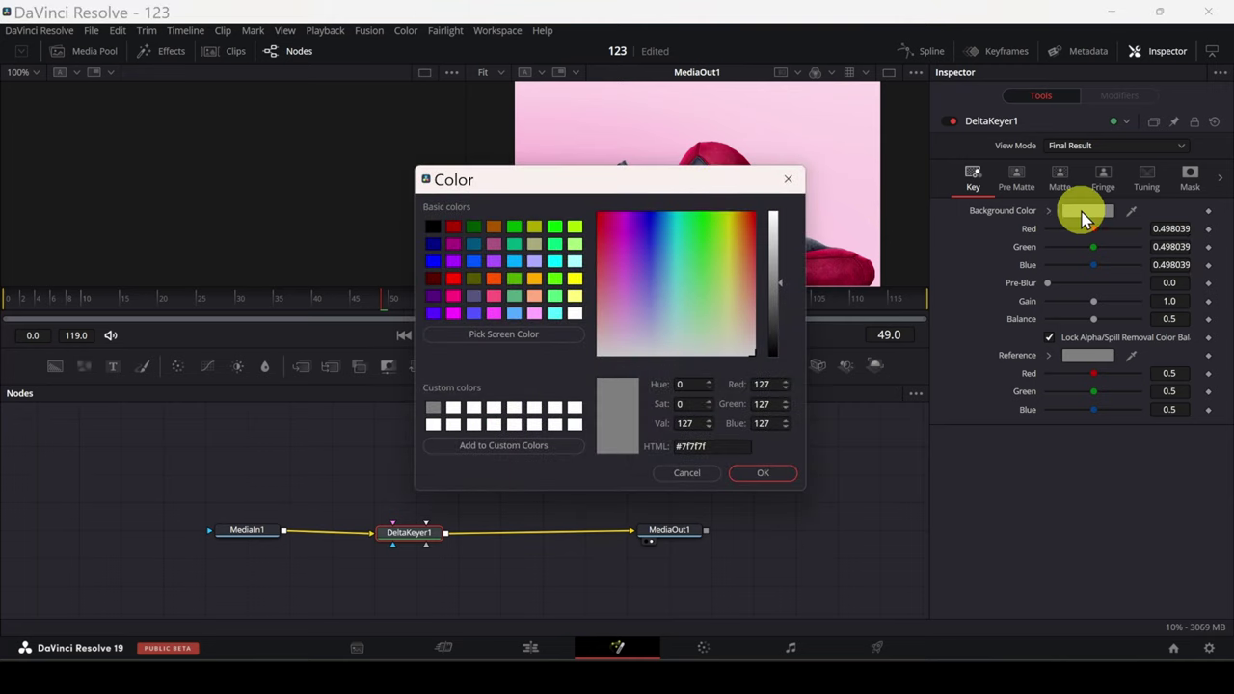
{"action": "left_click_drag", "start_coordinate": [716, 193], "coordinate": [410, 140]}
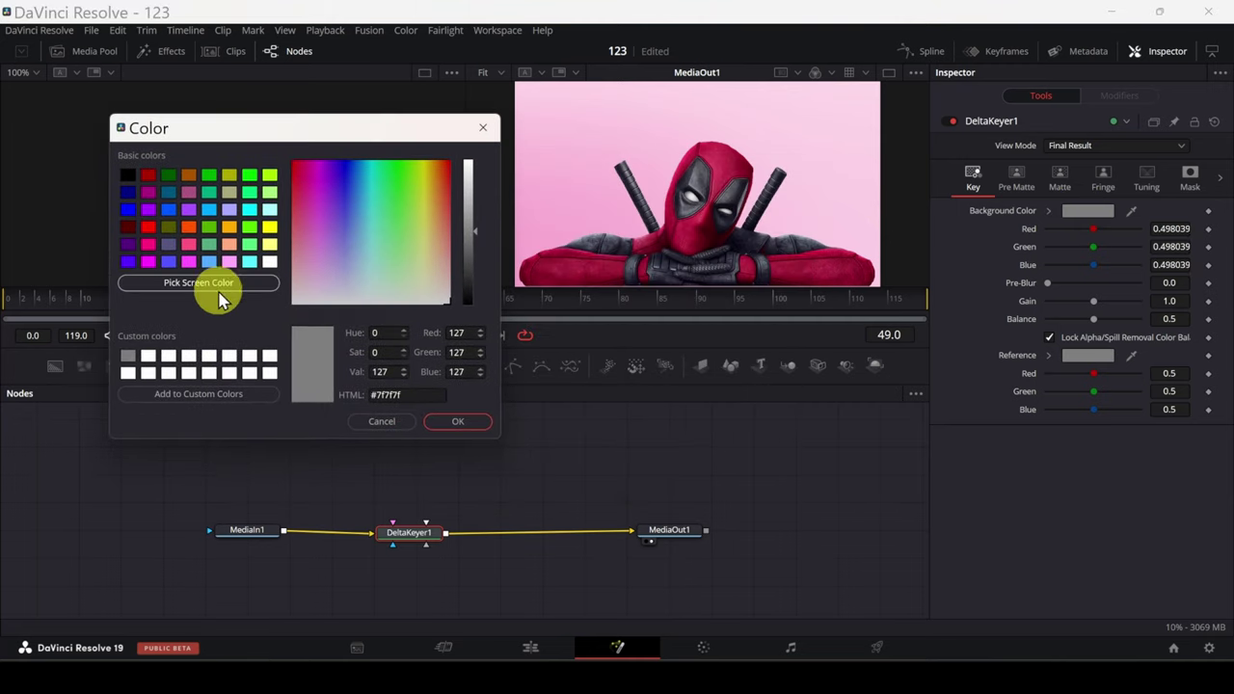
{"action": "left_click", "coordinate": [198, 282]}
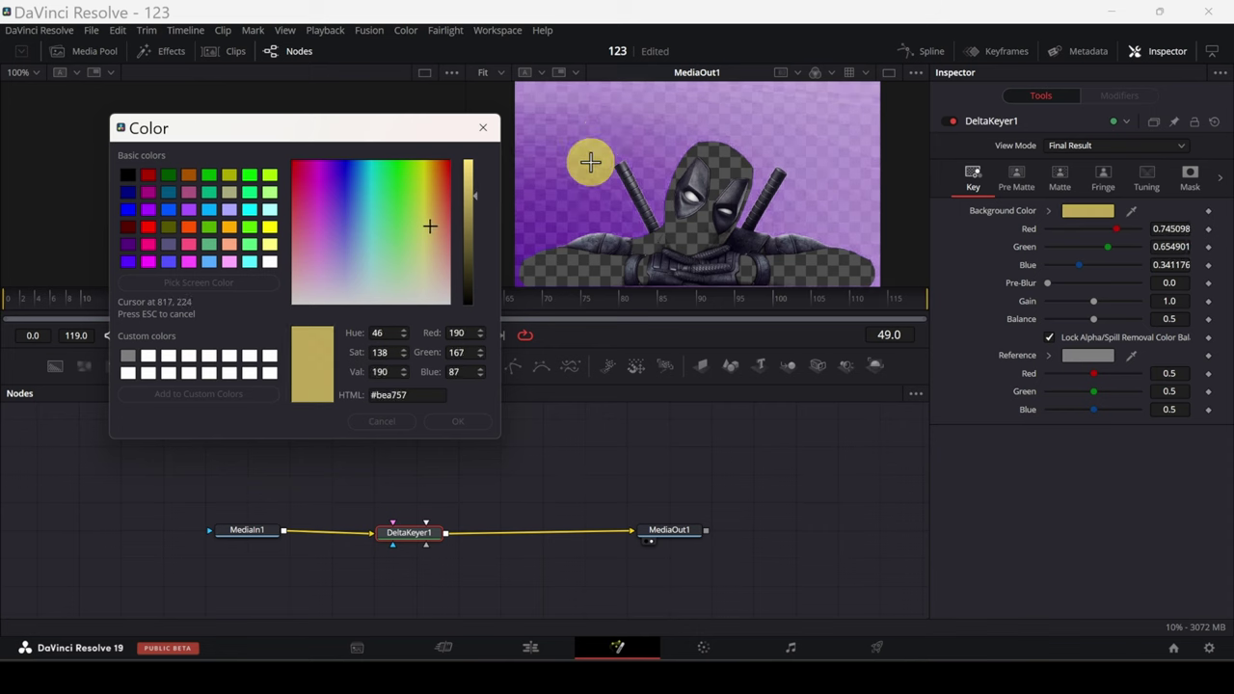
{"action": "left_click", "coordinate": [791, 124]}
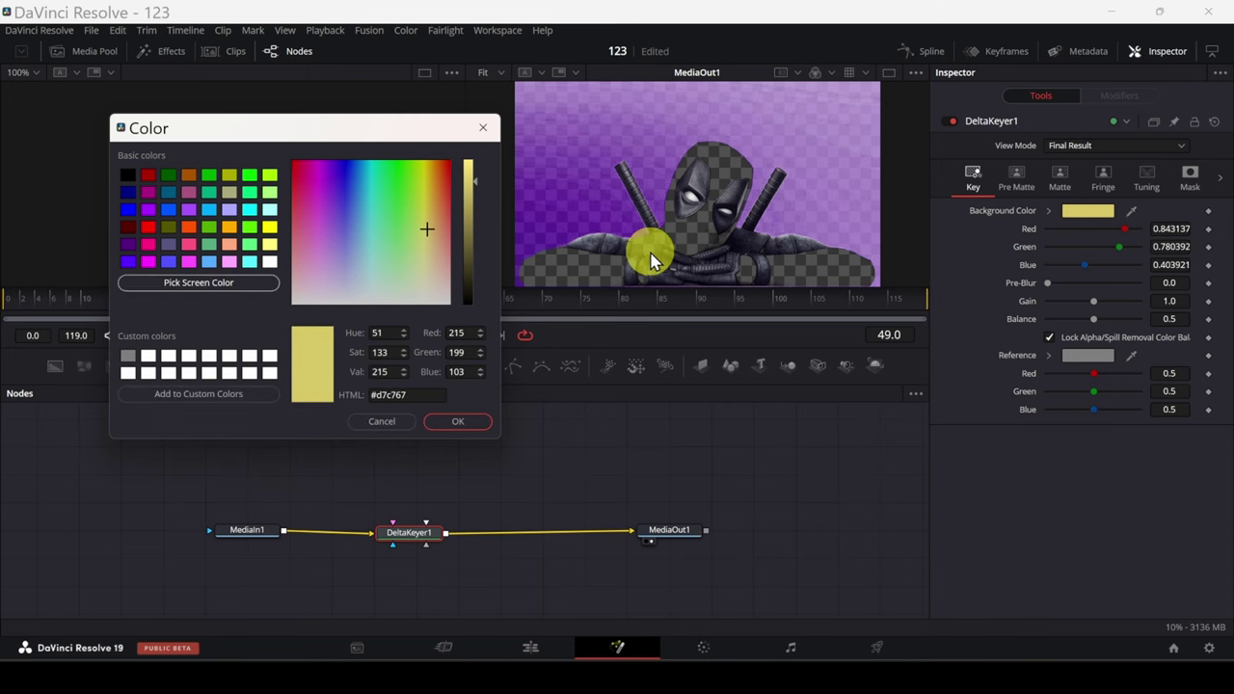
{"action": "left_click", "coordinate": [222, 282]}
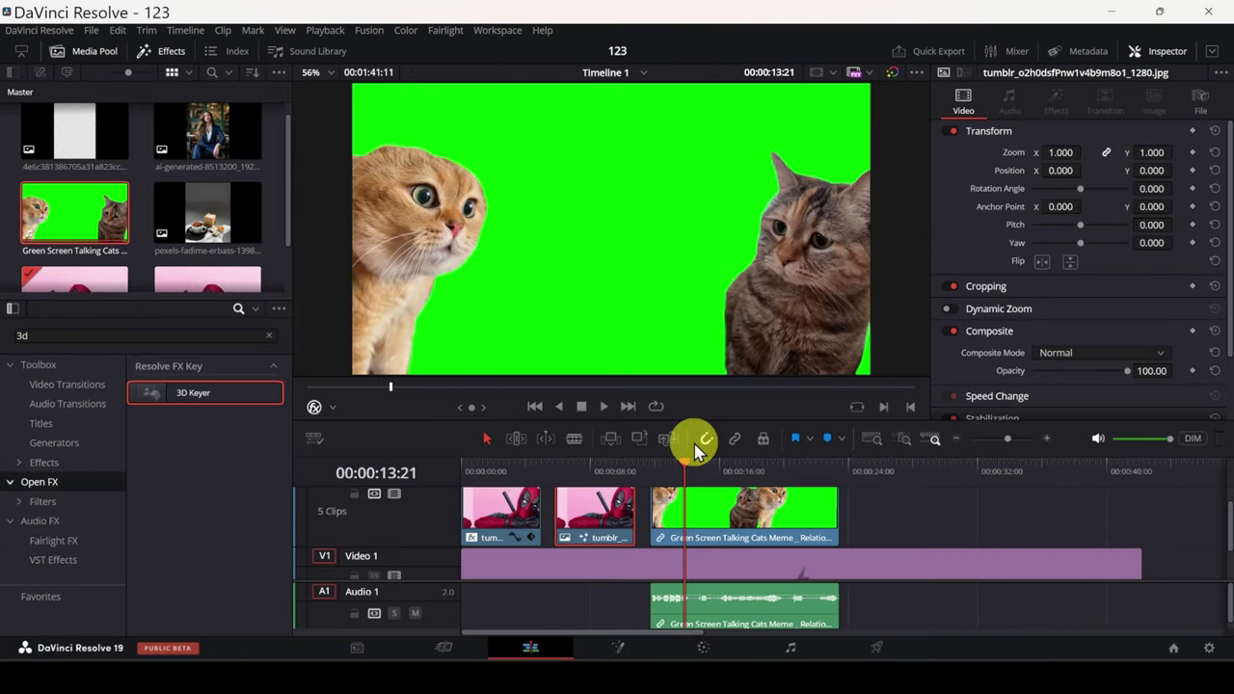
Open the Green Screen Talking Cats clip in Fusion and add a Delta Keyer between MediaIn1 and MediaOut1.
{"action": "left_click", "coordinate": [690, 499]}
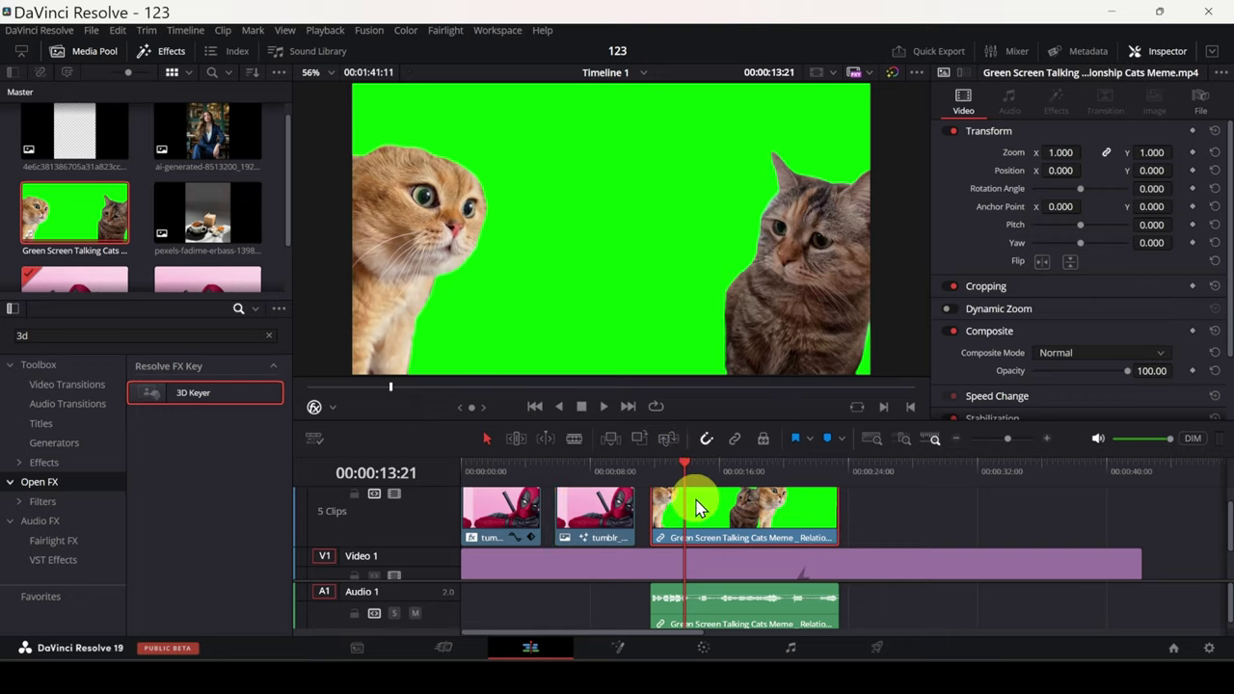
{"action": "left_click", "coordinate": [617, 647]}
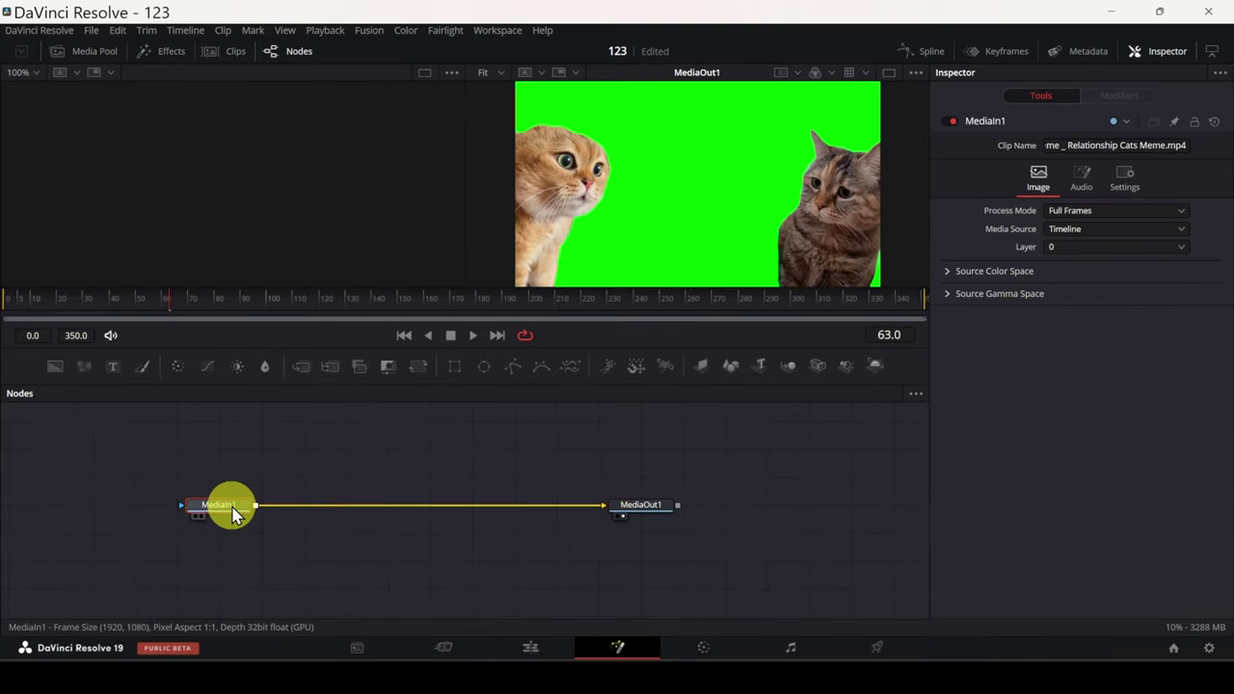
{"action": "key", "text": "shift+space"}
{"action": "type", "text": "delta"}
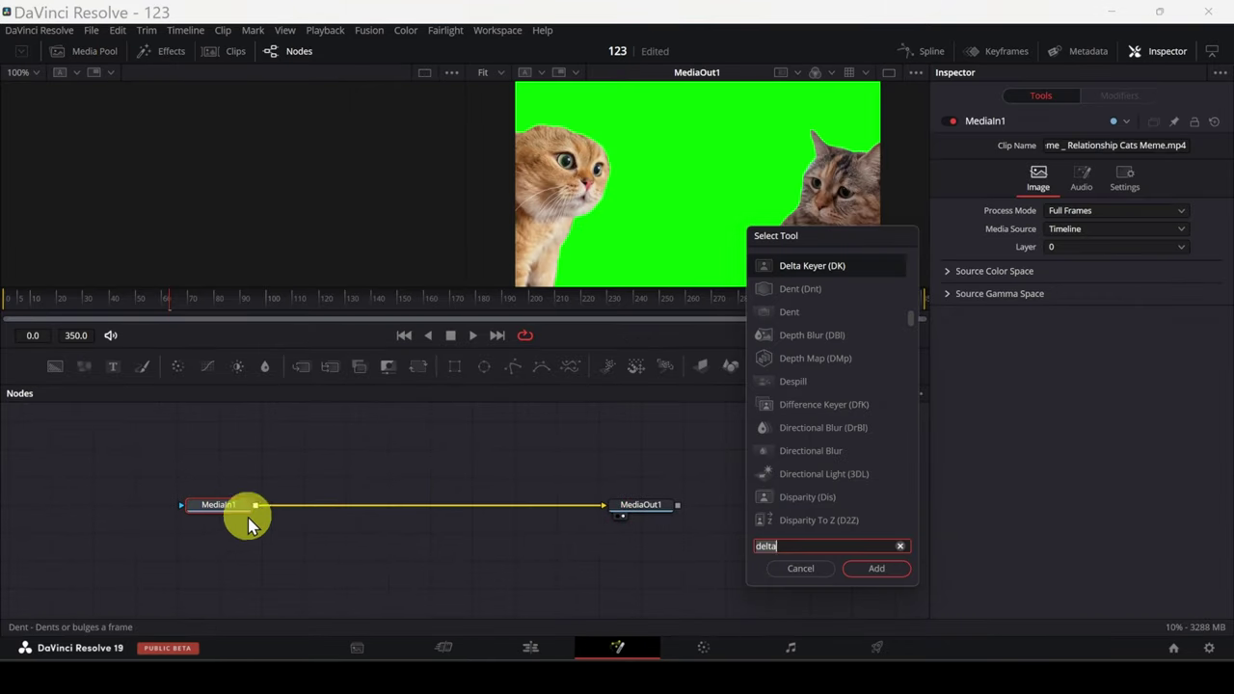
{"action": "left_click", "coordinate": [855, 569]}
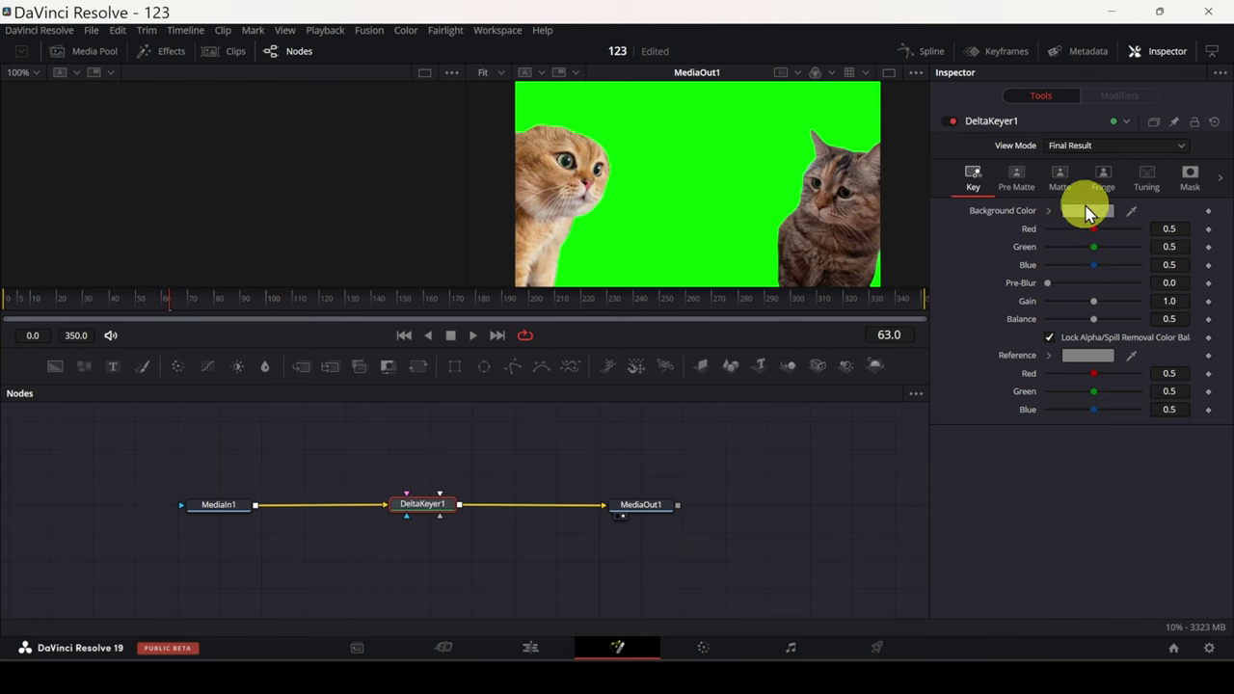
Set the Delta Keyer's background colour by sampling the green screen between the two cats.
{"action": "left_click", "coordinate": [1086, 212]}
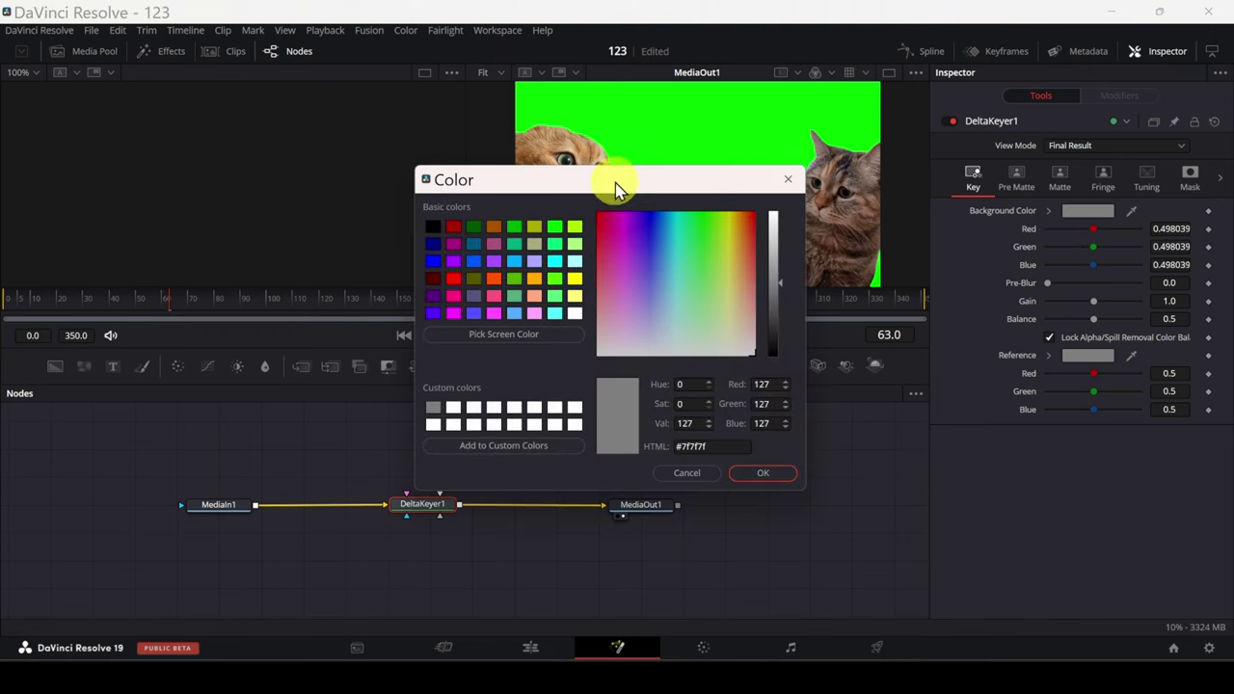
{"action": "left_click_drag", "start_coordinate": [611, 187], "coordinate": [336, 182]}
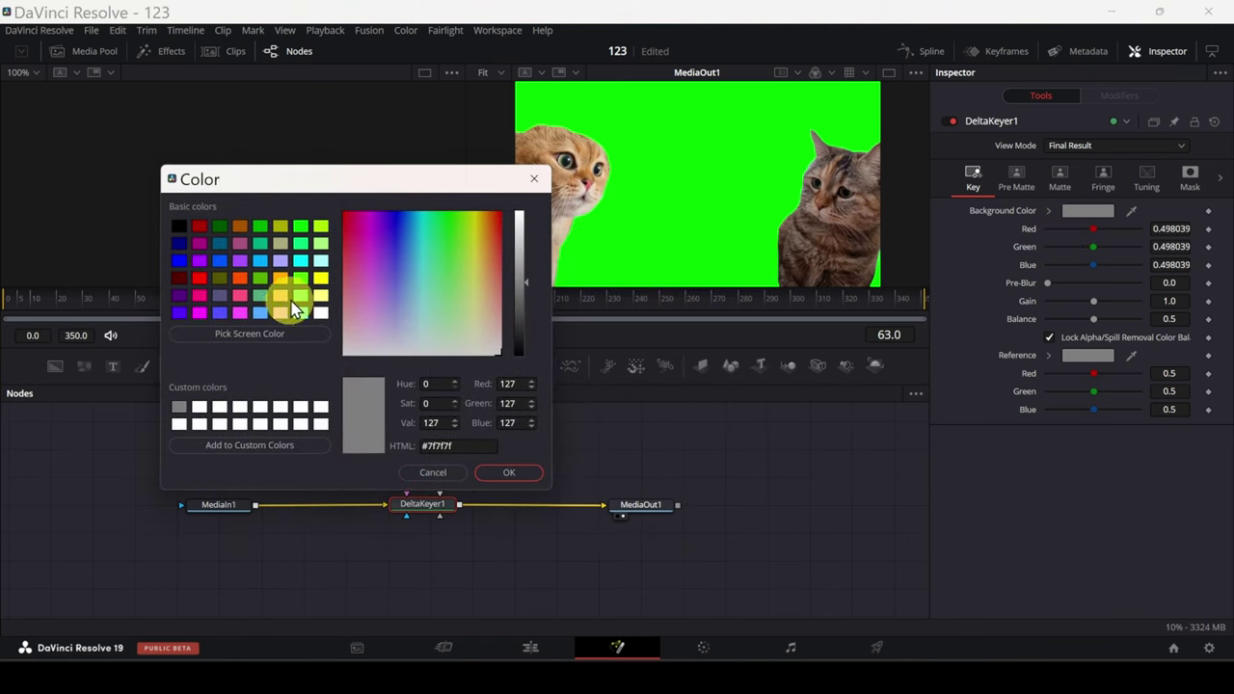
{"action": "left_click", "coordinate": [267, 334]}
{"action": "left_click", "coordinate": [749, 140]}
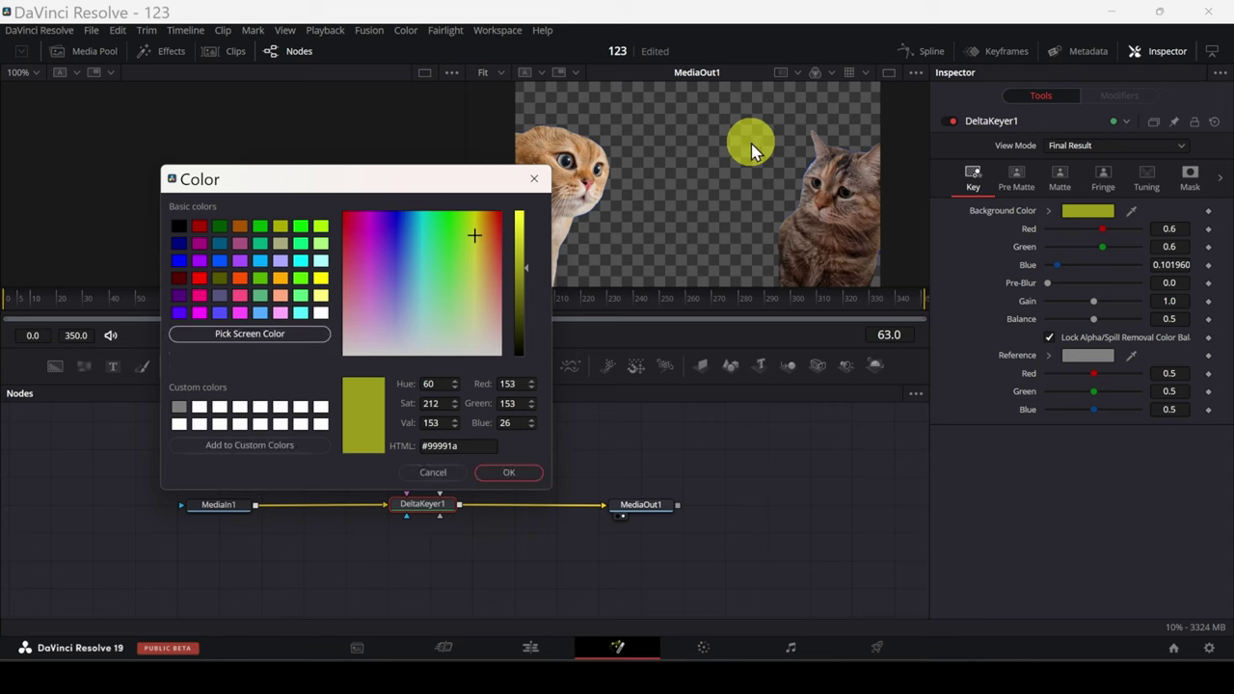
{"action": "left_click", "coordinate": [509, 472]}
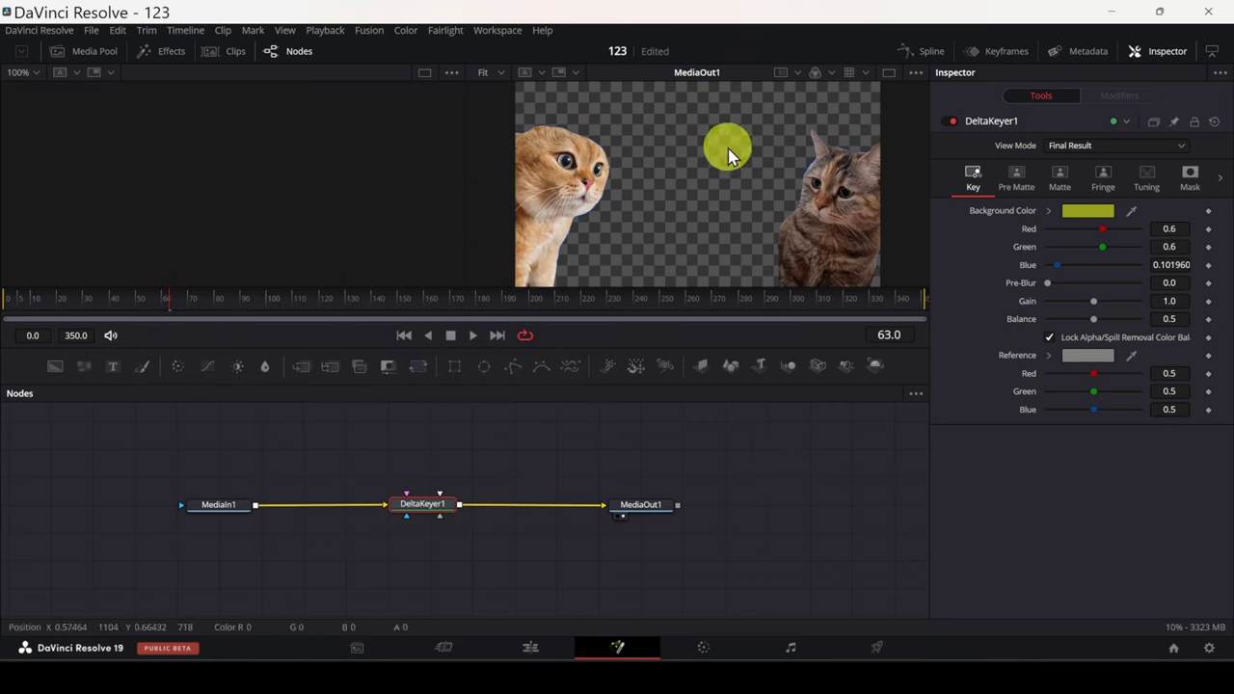
In the Matte view mode, set the matte threshold to 0.128 low and 0.494 high, then return to Final Result.
{"action": "left_click", "coordinate": [1073, 154]}
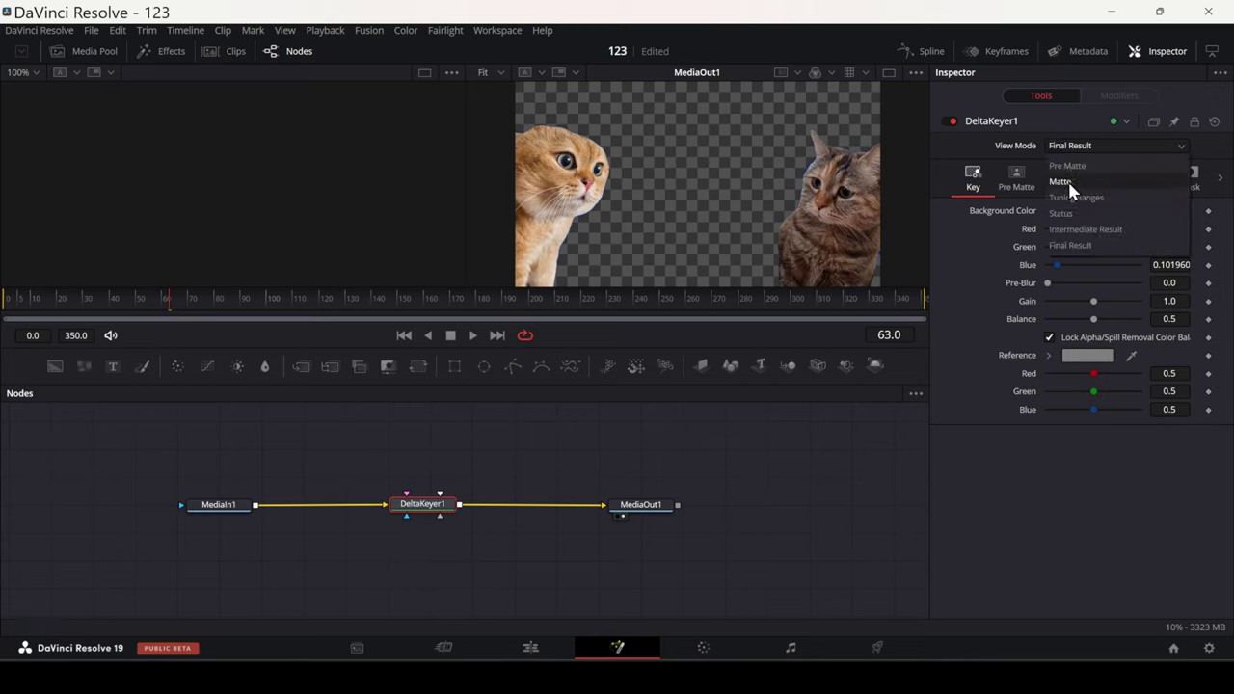
{"action": "left_click", "coordinate": [1067, 184]}
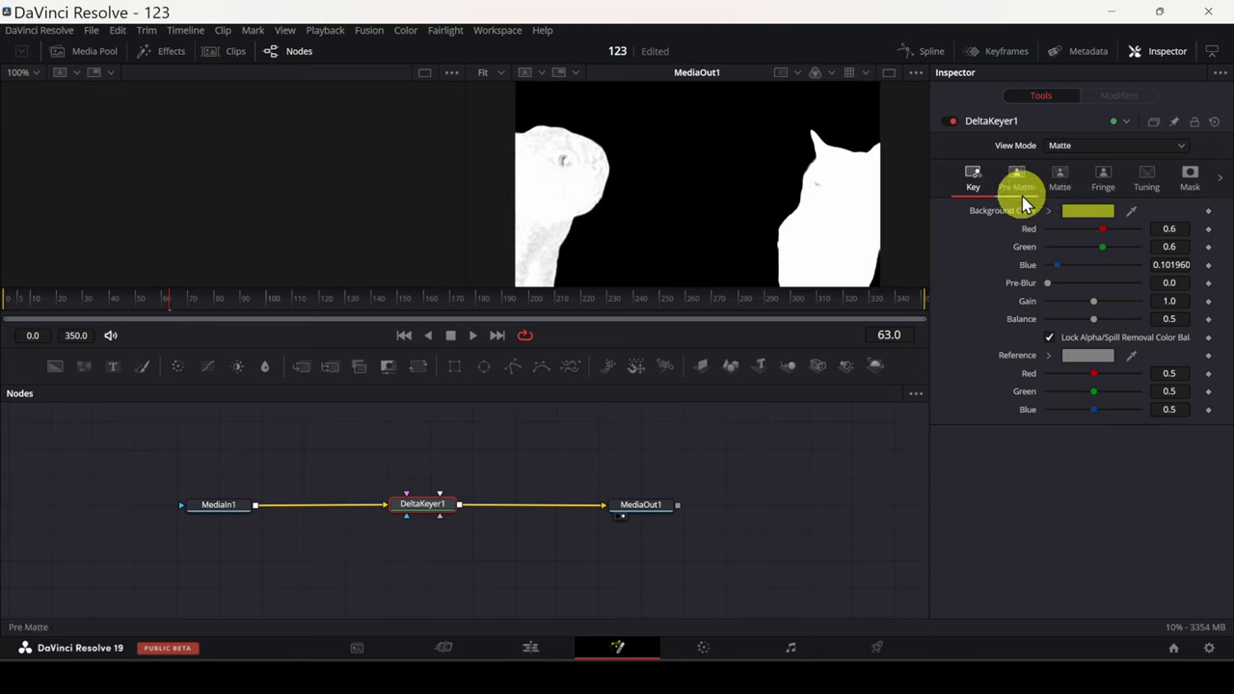
{"action": "left_click", "coordinate": [1061, 183]}
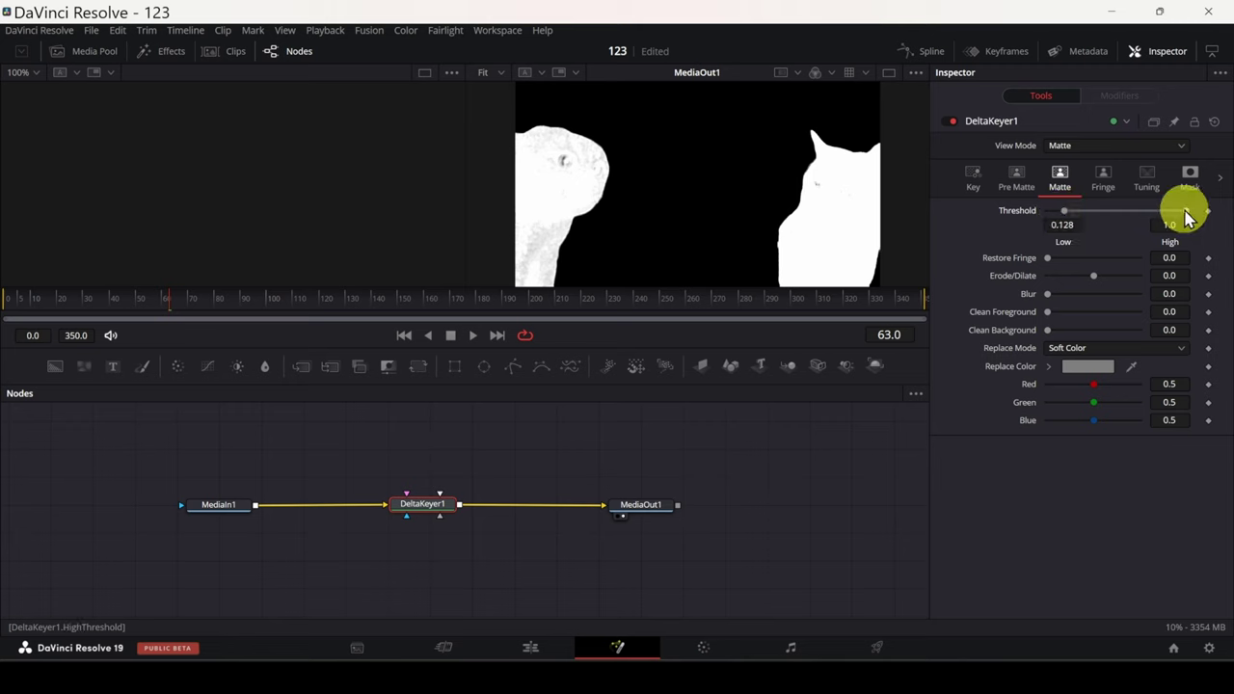
{"action": "left_click_drag", "start_coordinate": [1188, 218], "coordinate": [1131, 217]}
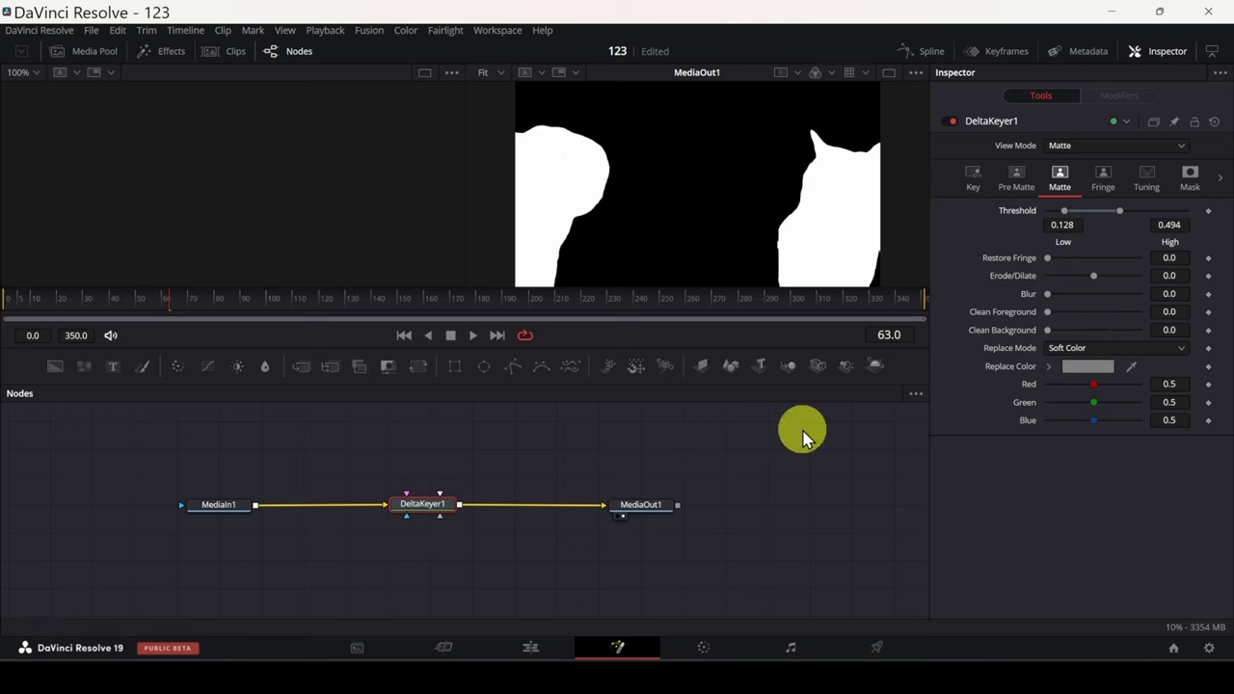
{"action": "left_click", "coordinate": [1058, 146]}
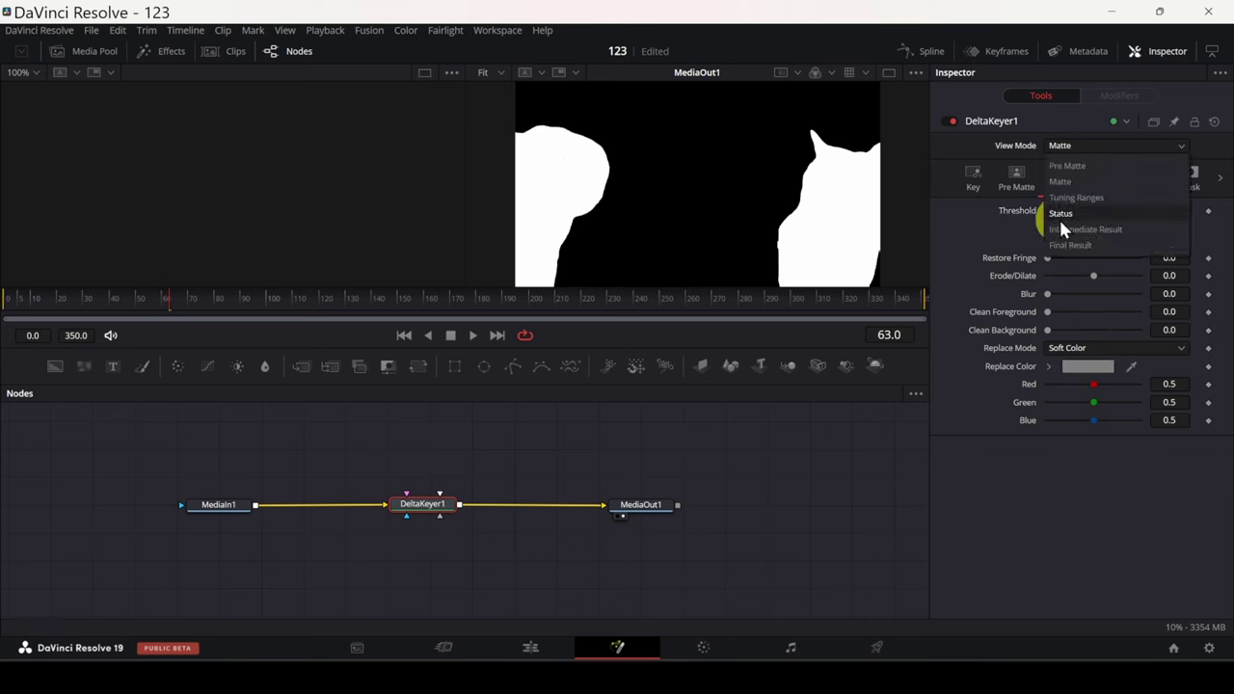
{"action": "left_click", "coordinate": [1066, 247]}
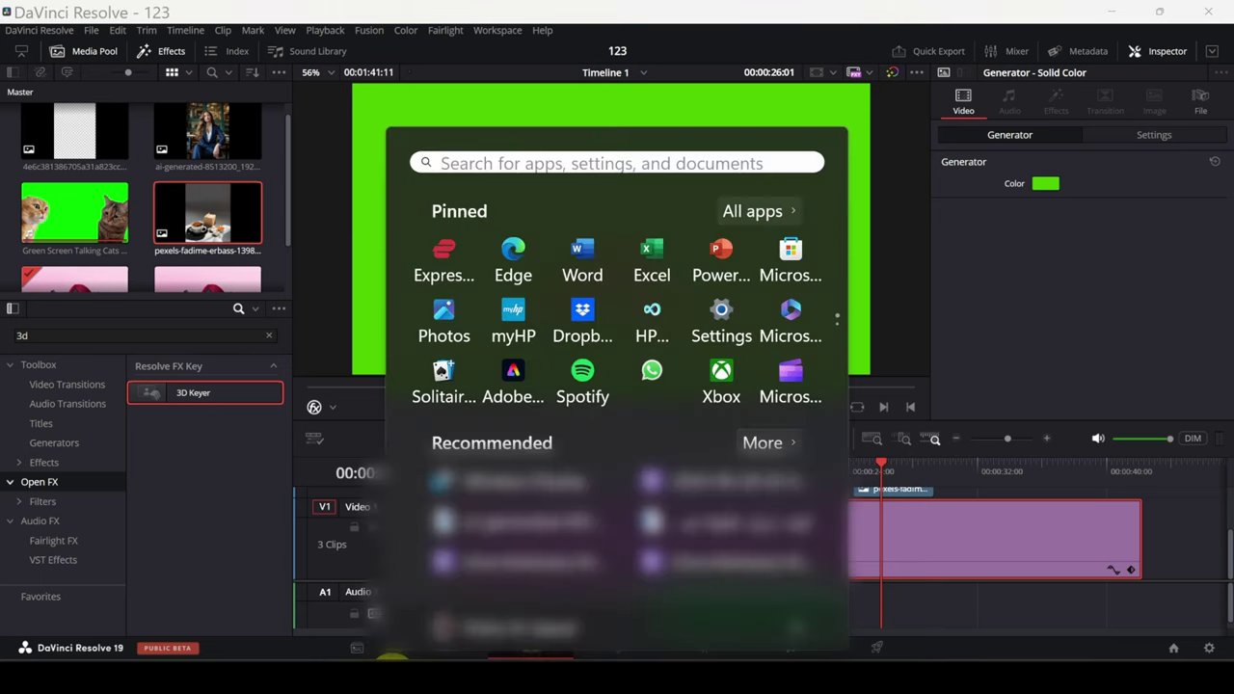
Open the coffee cup photo in Paint and crop its canvas closely around the cup and candles.
{"action": "left_click", "coordinate": [611, 166]}
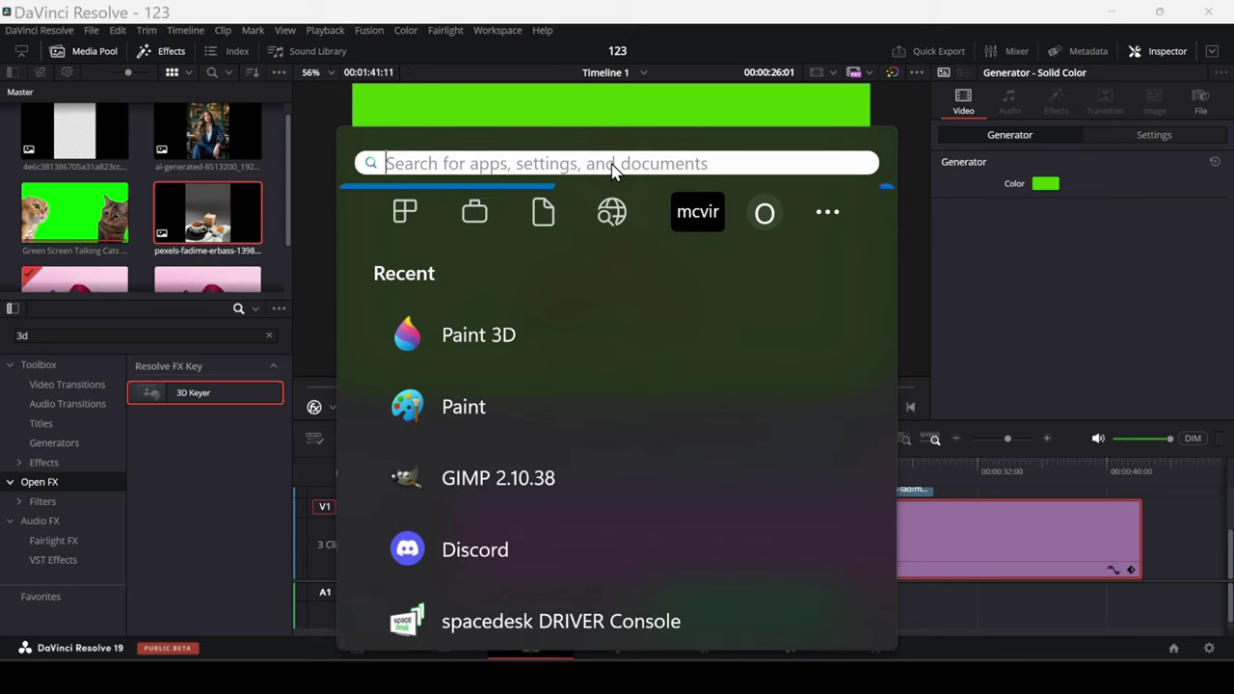
{"action": "type", "text": "paint"}
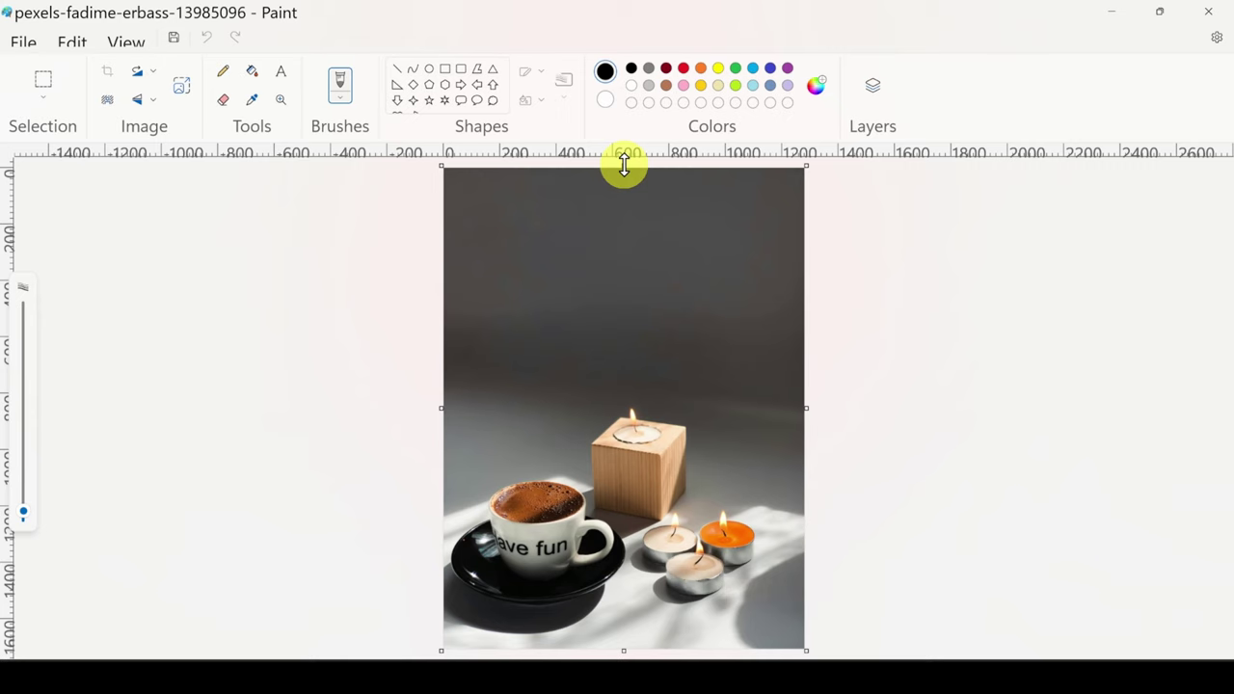
{"action": "left_click_drag", "start_coordinate": [624, 166], "coordinate": [622, 395]}
{"action": "left_click_drag", "start_coordinate": [797, 407], "coordinate": [774, 406]}
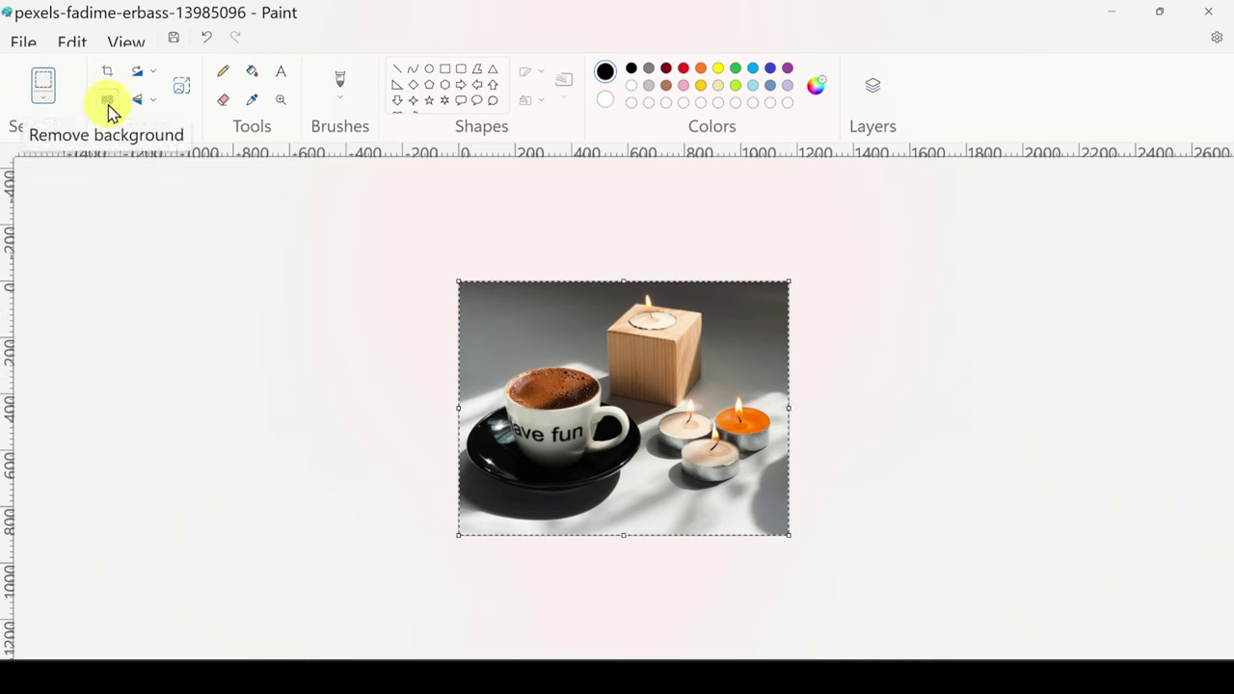
Remove the background from the cropped coffee photo and from the ai-generated-8513200_1920 portrait.
{"action": "left_click", "coordinate": [107, 106]}
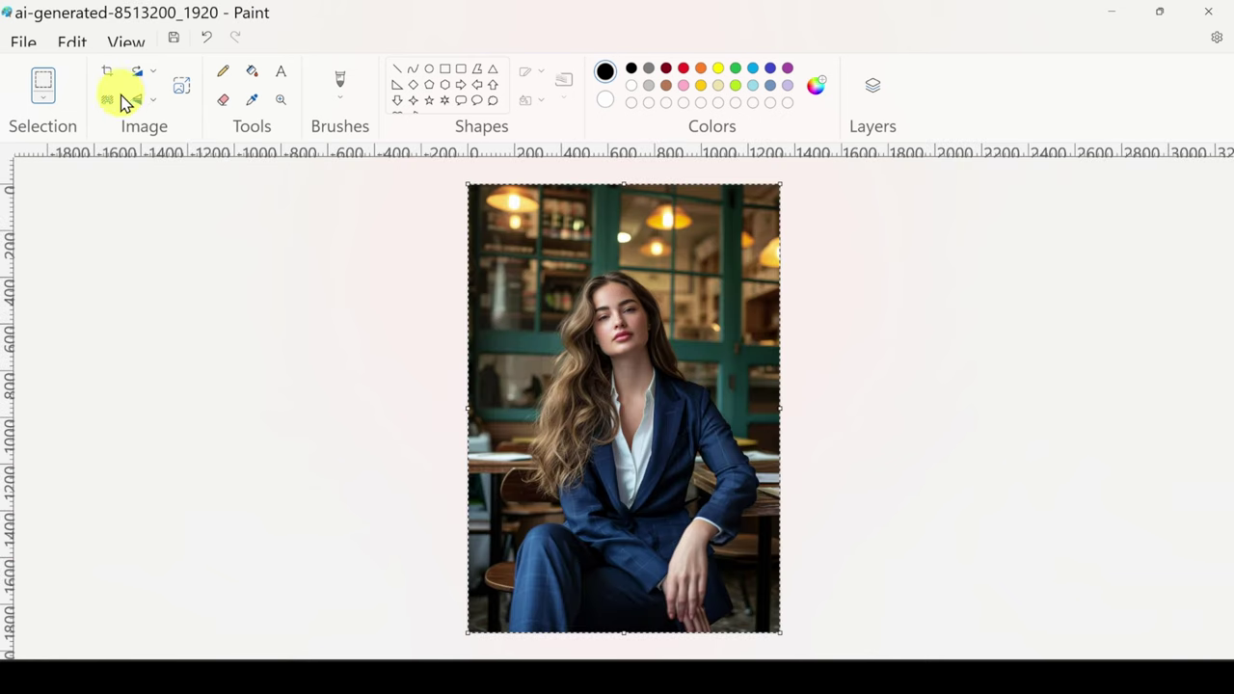
{"action": "left_click", "coordinate": [109, 100]}
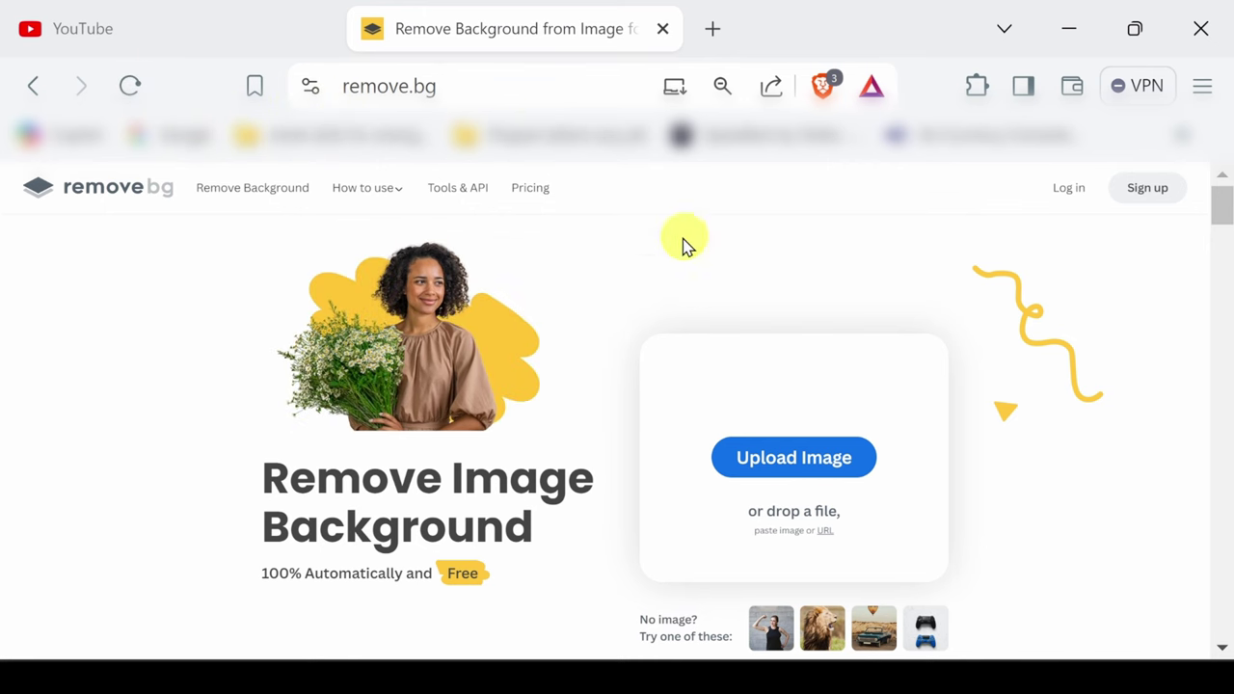
Switch to the remove.bg website and upload a photo for automatic background removal.
{"action": "left_click", "coordinate": [792, 459]}
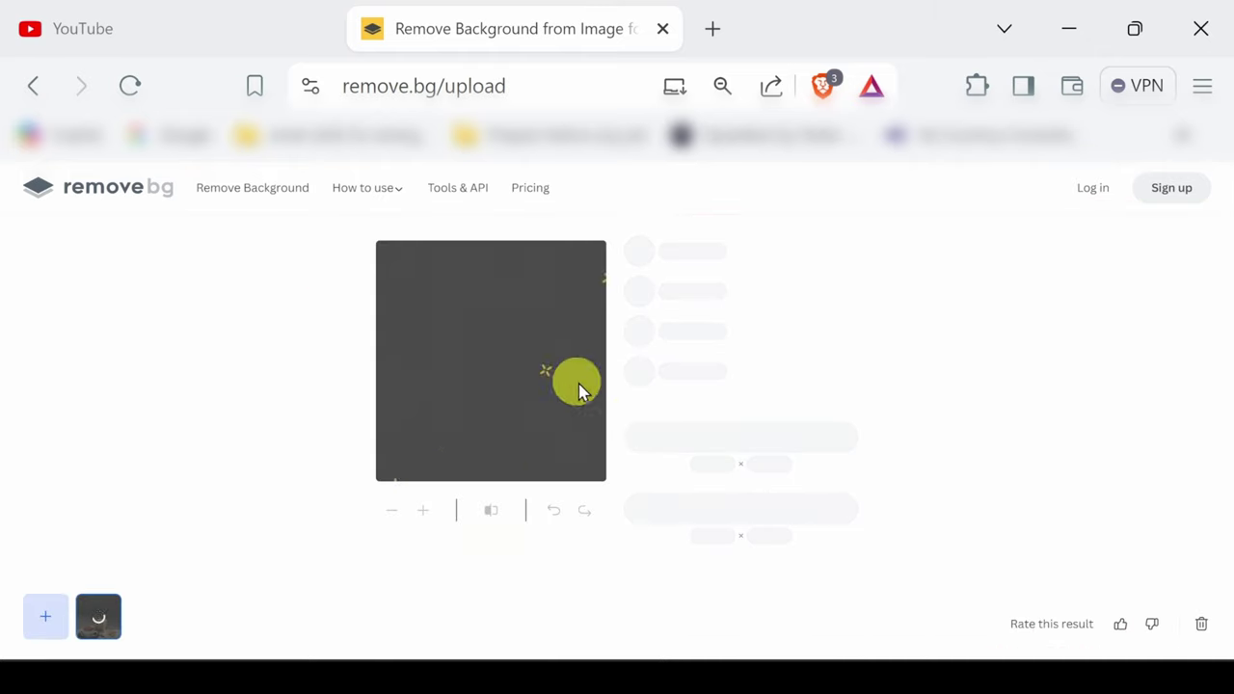